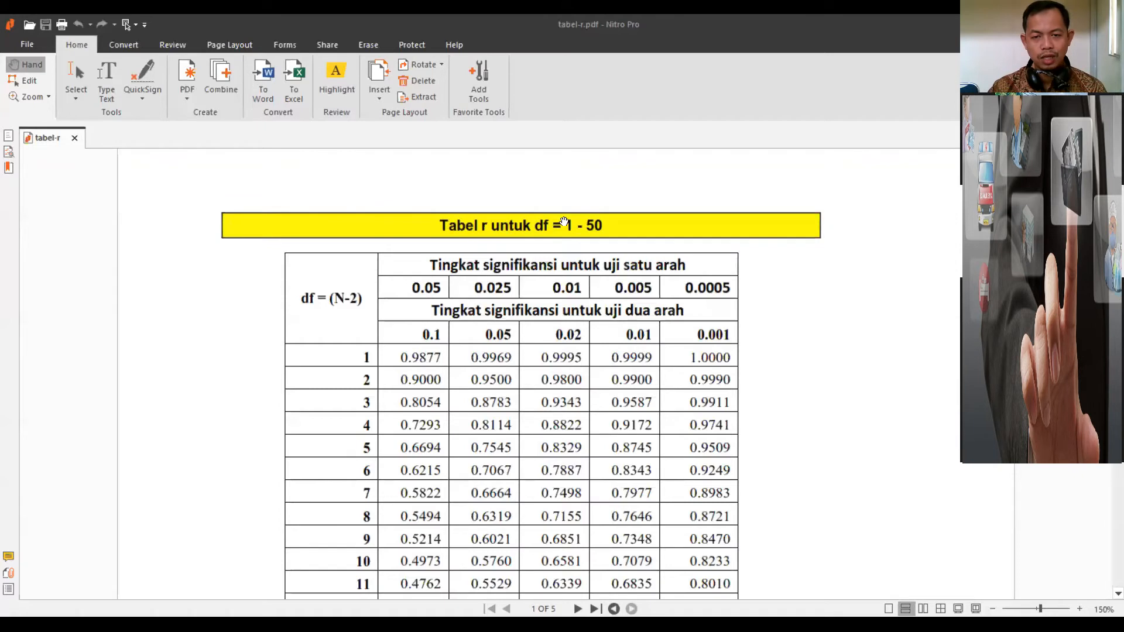
Examine the r table's one-tailed and two-tailed significance columns against the df rows from 1 to 14.
{"action": "scroll", "coordinate": [613, 218], "scroll_direction": "up", "scroll_amount": 2}
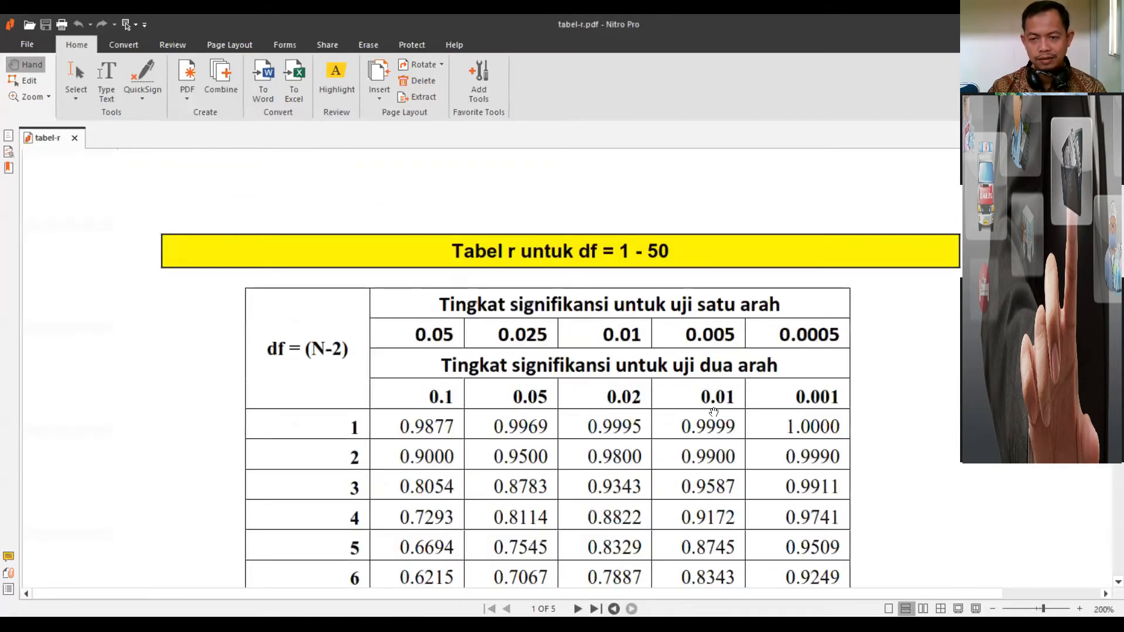
{"action": "left_click_drag", "start_coordinate": [611, 394], "coordinate": [592, 319]}
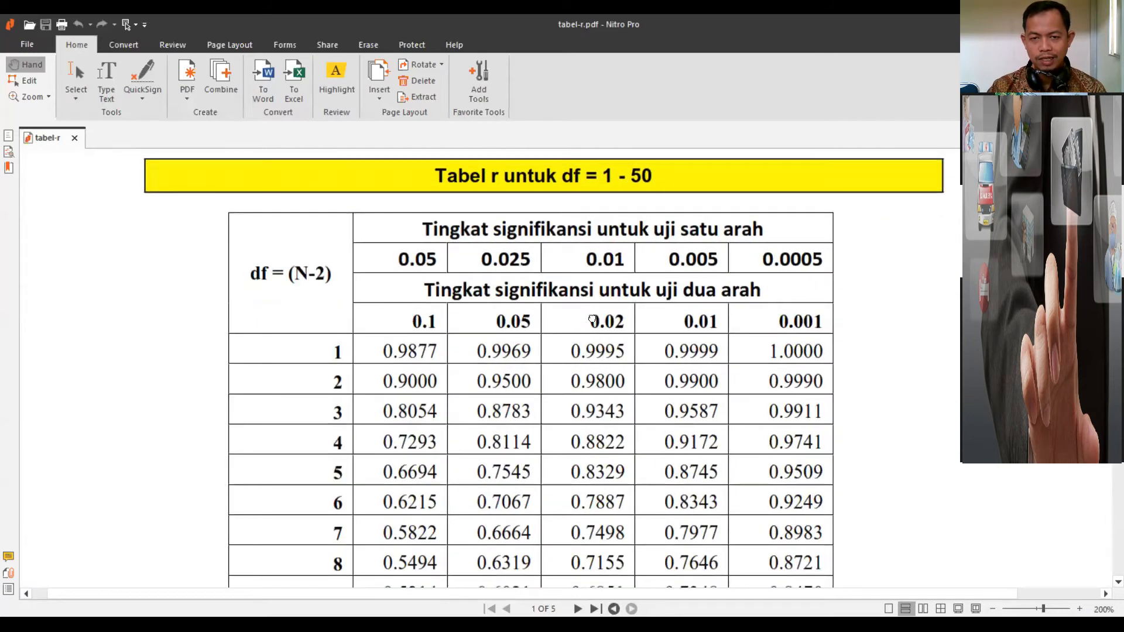
{"action": "scroll", "coordinate": [421, 471], "scroll_direction": "down", "scroll_amount": 1}
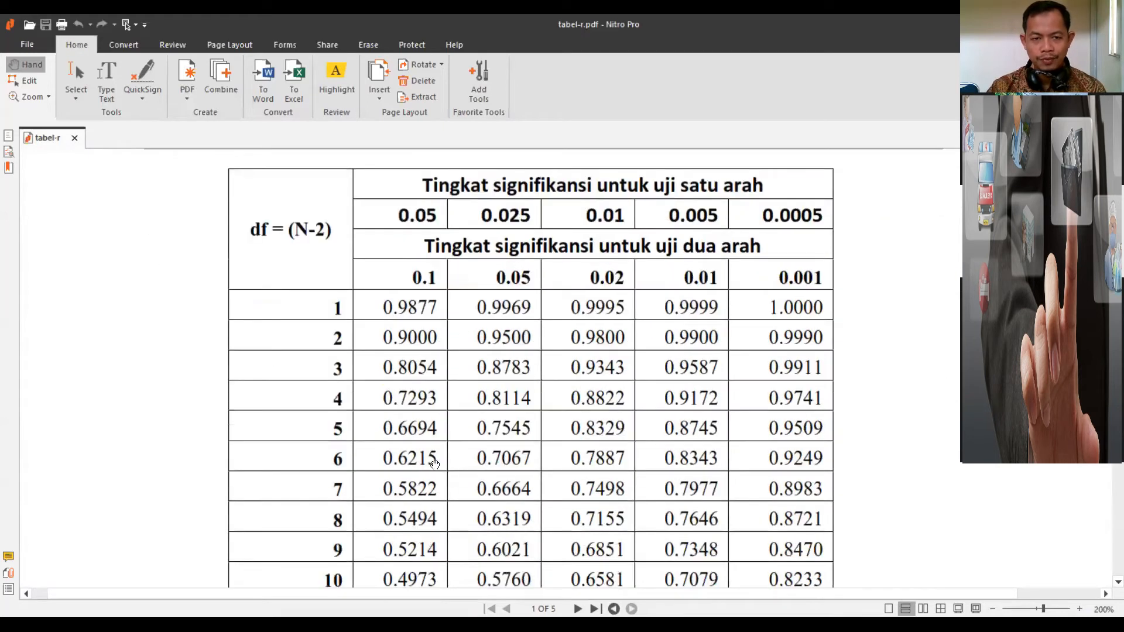
{"action": "scroll", "coordinate": [438, 467], "scroll_direction": "down", "scroll_amount": 1}
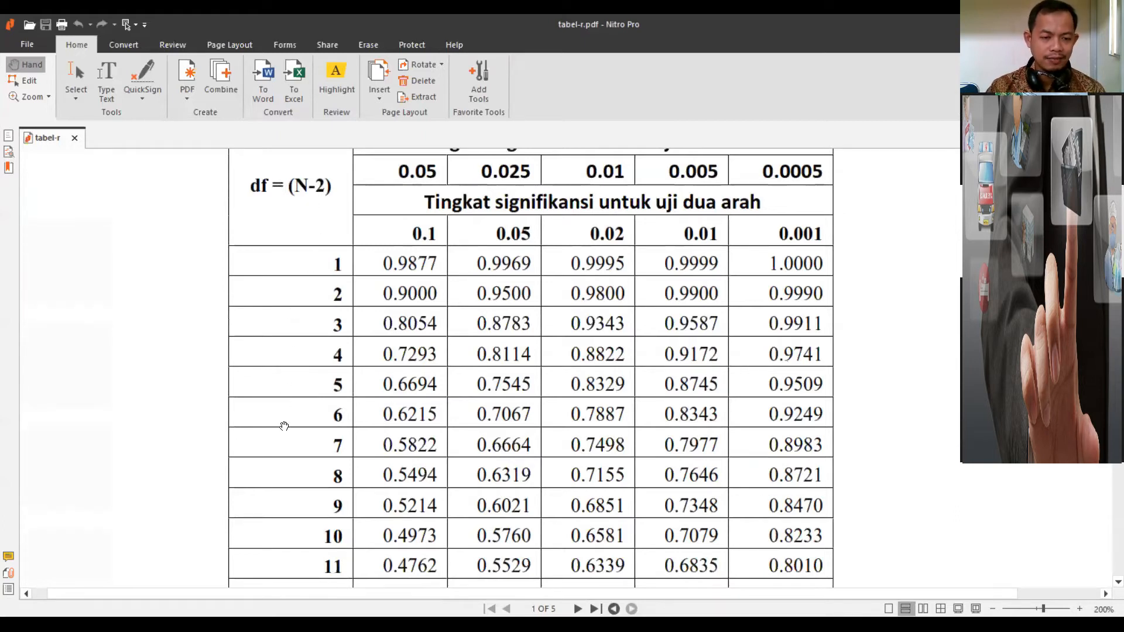
{"action": "scroll", "coordinate": [284, 426], "scroll_direction": "down", "scroll_amount": 1}
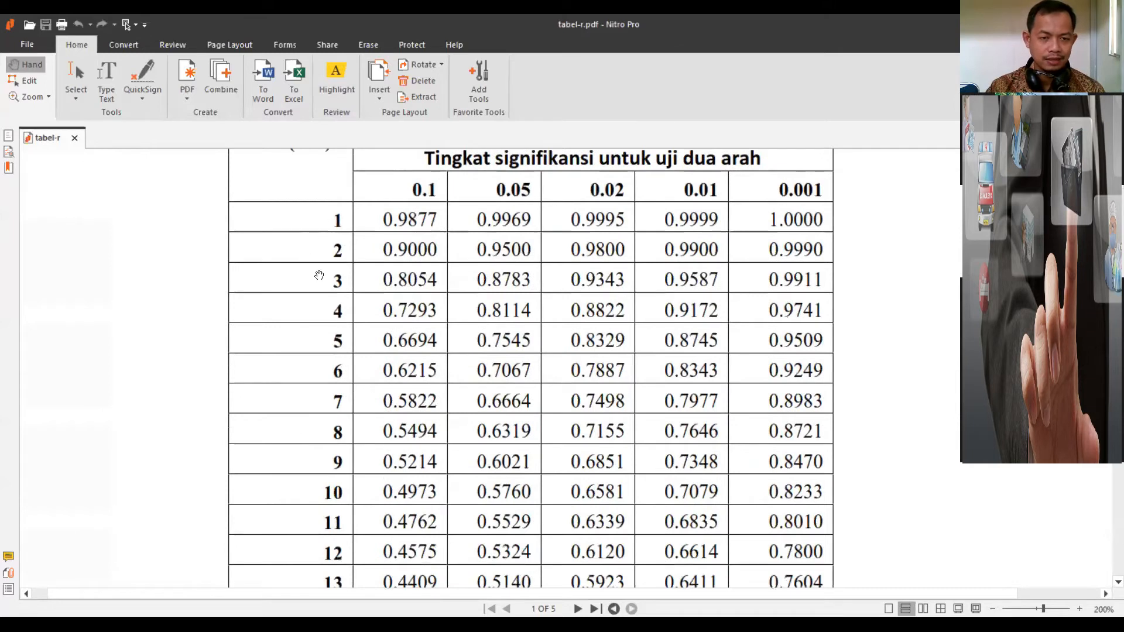
{"action": "scroll", "coordinate": [333, 569], "scroll_direction": "down", "scroll_amount": 1}
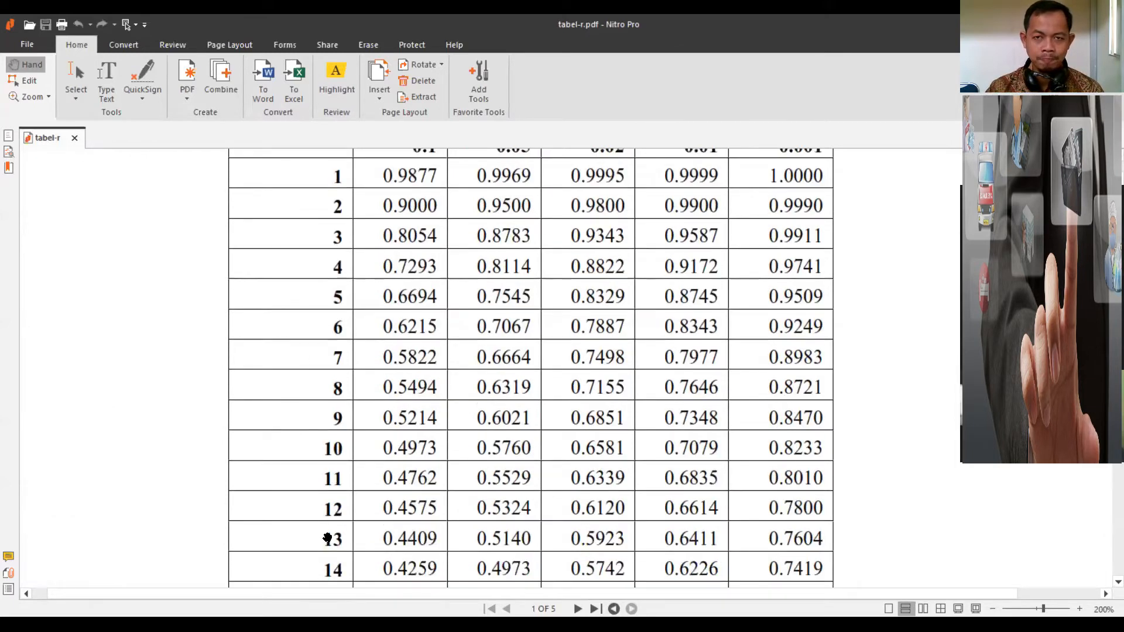
{"action": "scroll", "coordinate": [421, 309], "scroll_direction": "up", "scroll_amount": 1}
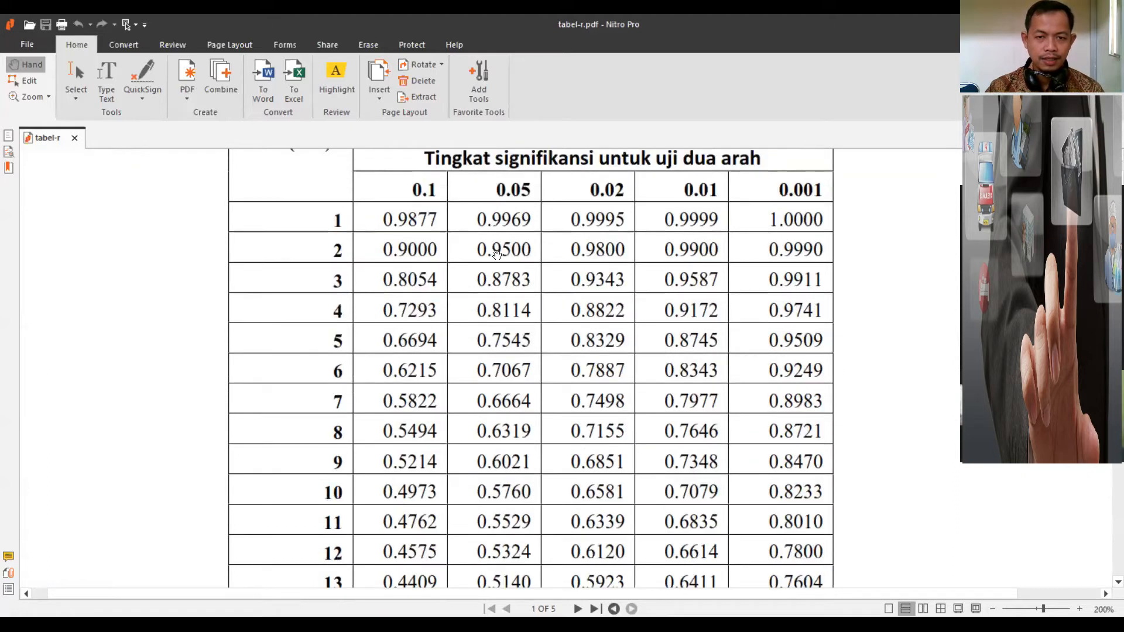
{"action": "scroll", "coordinate": [667, 332], "scroll_direction": "up", "scroll_amount": 1}
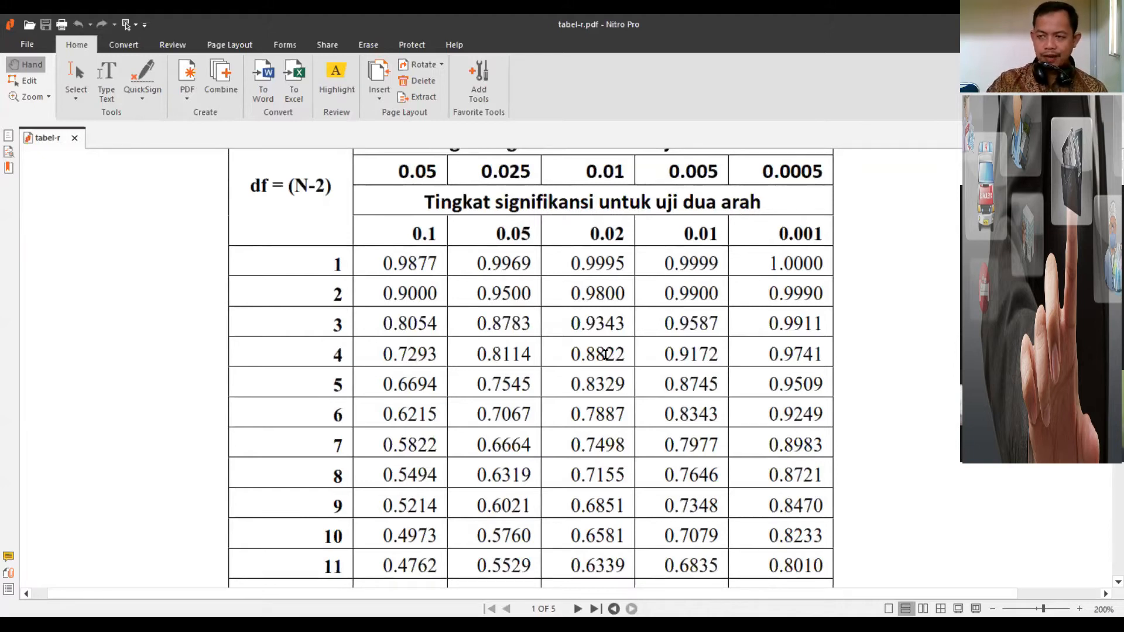
{"action": "scroll", "coordinate": [644, 319], "scroll_direction": "up", "scroll_amount": 1}
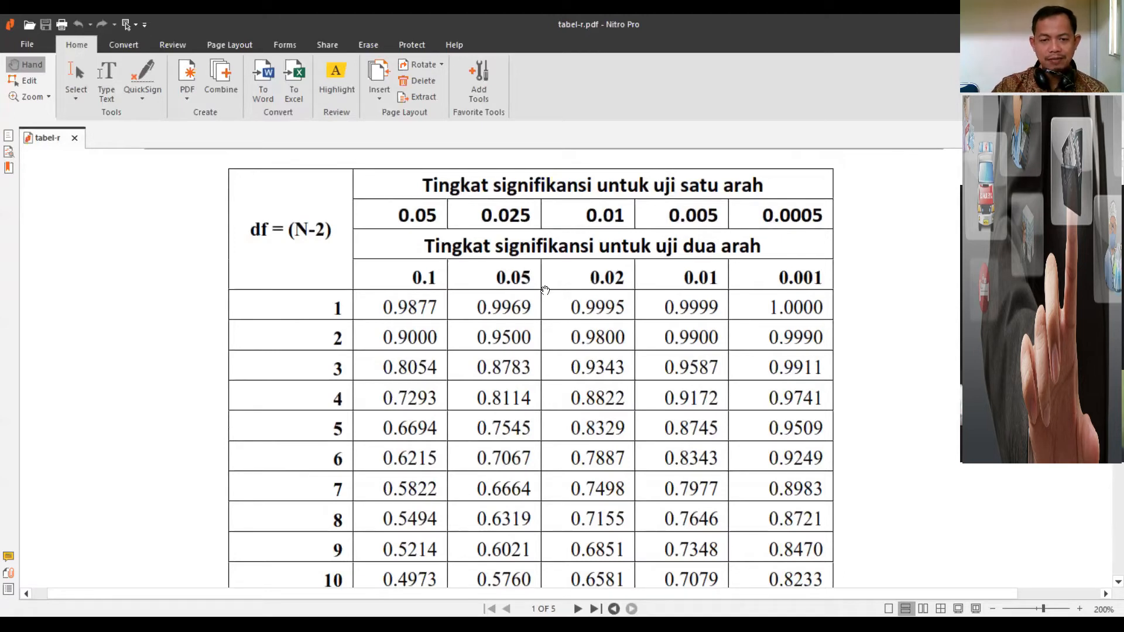
{"action": "scroll", "coordinate": [514, 264], "scroll_direction": "down", "scroll_amount": 1}
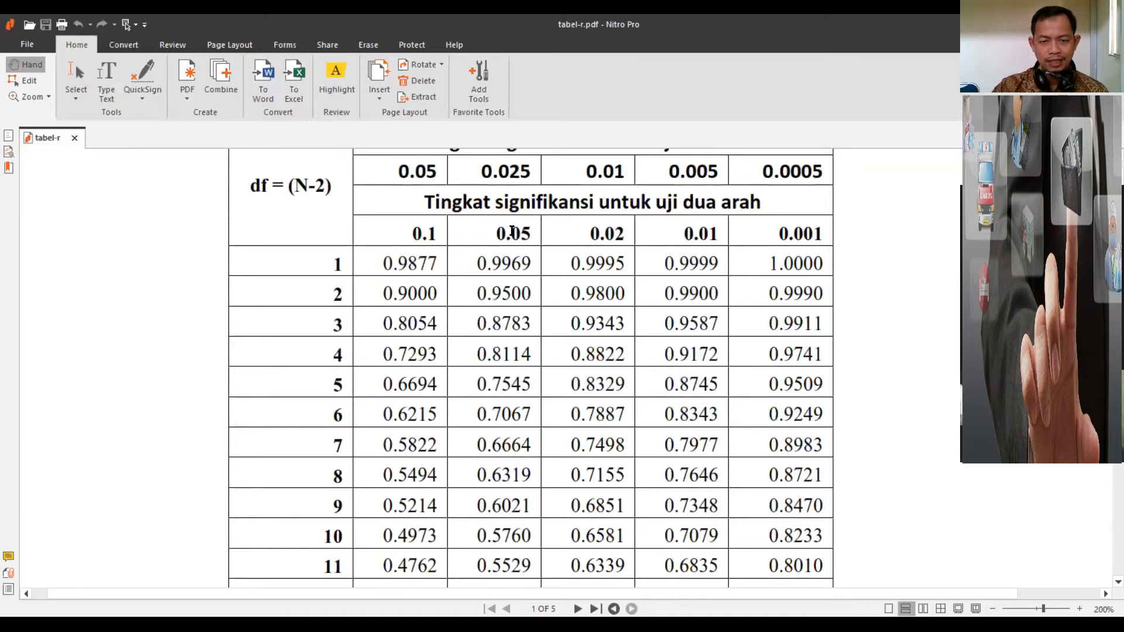
{"action": "scroll", "coordinate": [512, 245], "scroll_direction": "down", "scroll_amount": 1}
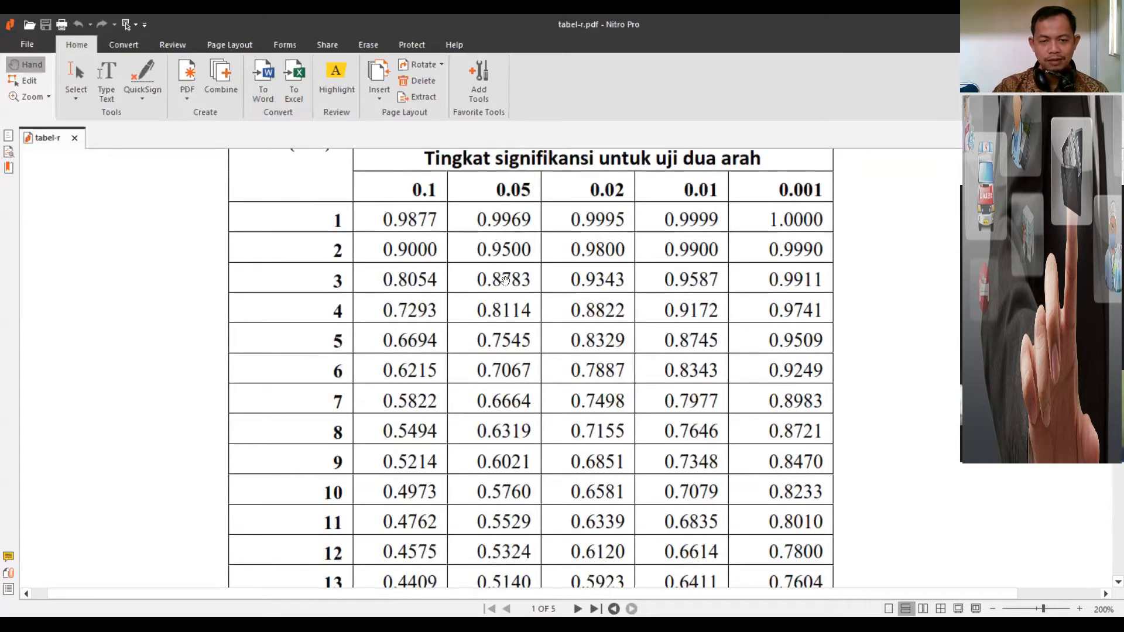
{"action": "scroll", "coordinate": [507, 363], "scroll_direction": "up", "scroll_amount": 1}
{"action": "scroll", "coordinate": [507, 351], "scroll_direction": "down", "scroll_amount": 1}
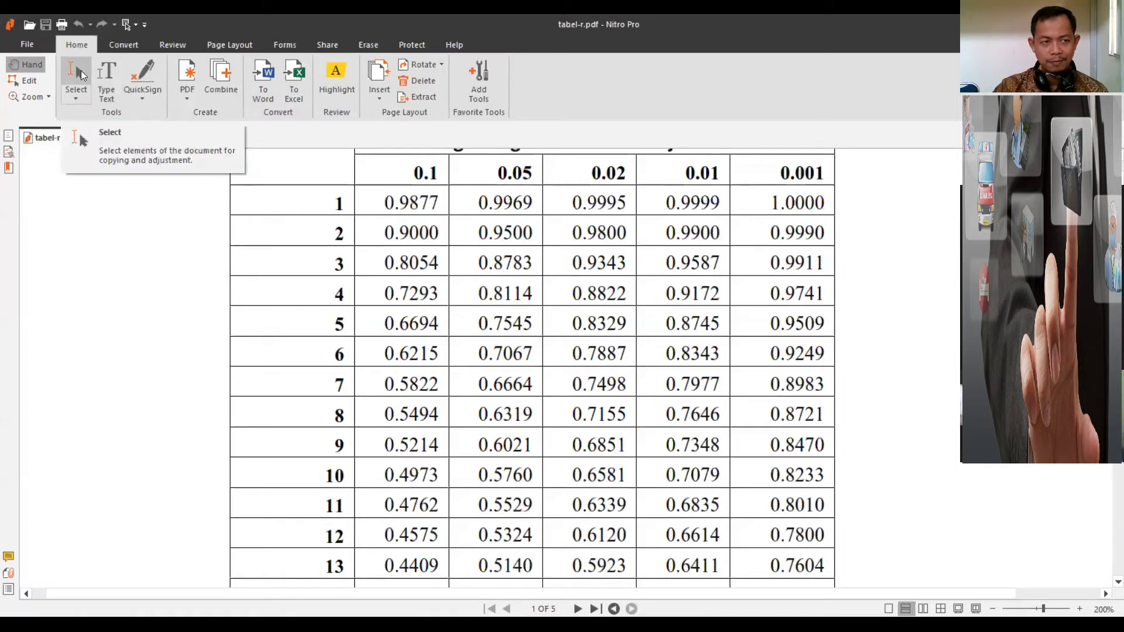
Highlight the r value for df 13 at the 0.05 two-tailed significance level using the Select tool.
{"action": "left_click", "coordinate": [77, 69]}
{"action": "left_click_drag", "start_coordinate": [472, 564], "coordinate": [509, 569]}
{"action": "double_click", "coordinate": [506, 567]}
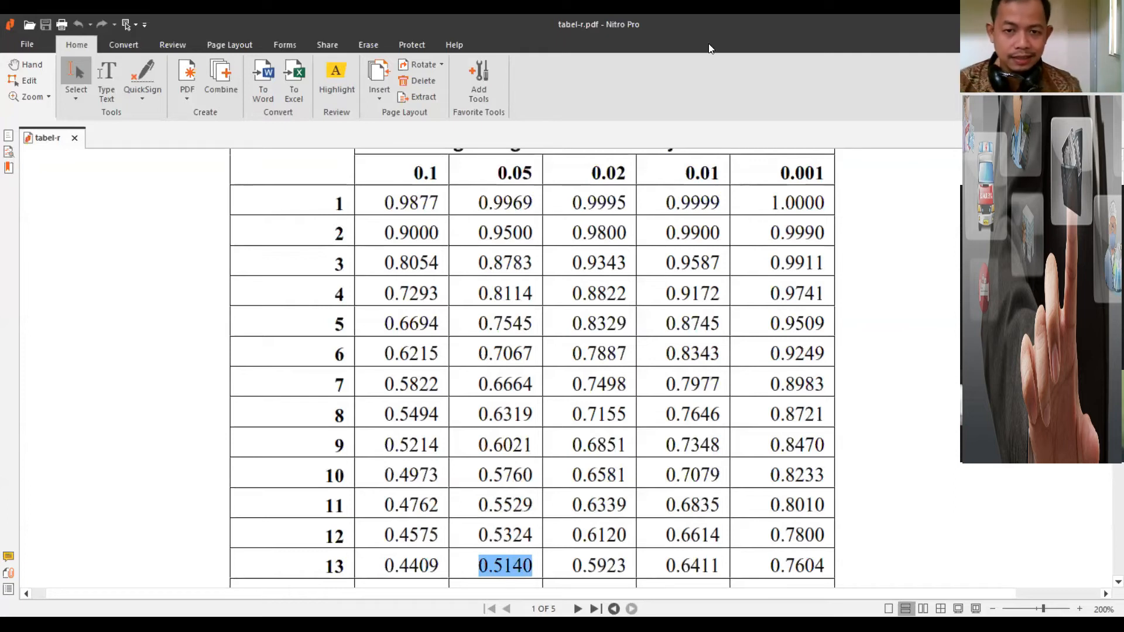
Switch to SPSS Statistics and define five variables named p1, p2, p3, p4 and p5 in Variable View.
{"action": "key", "text": "alt+Tab"}
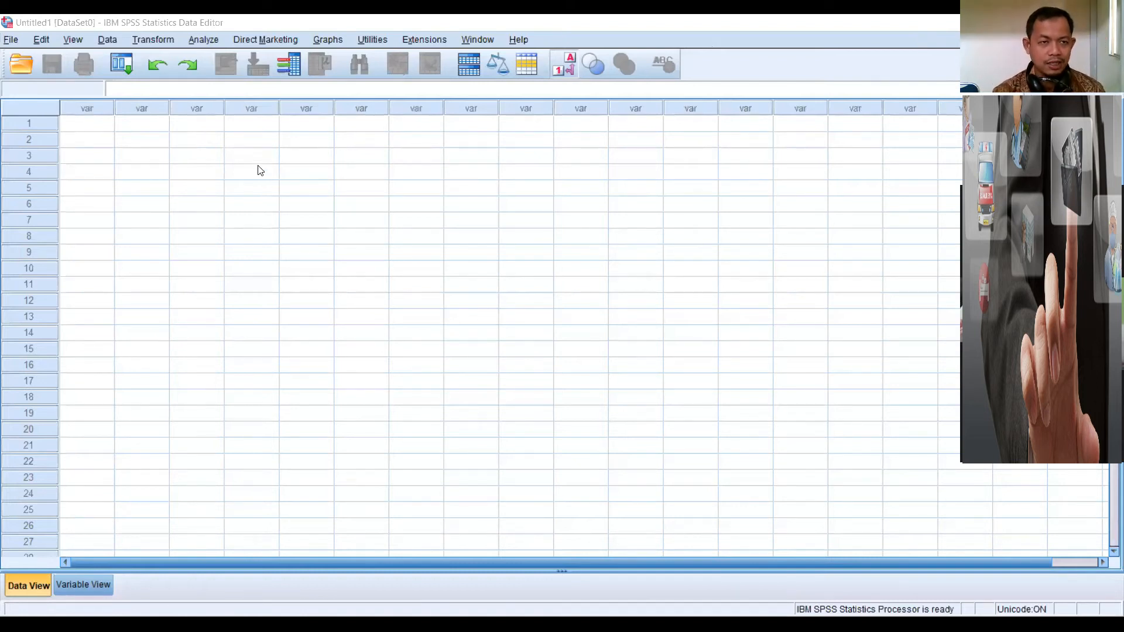
{"action": "left_click", "coordinate": [107, 137]}
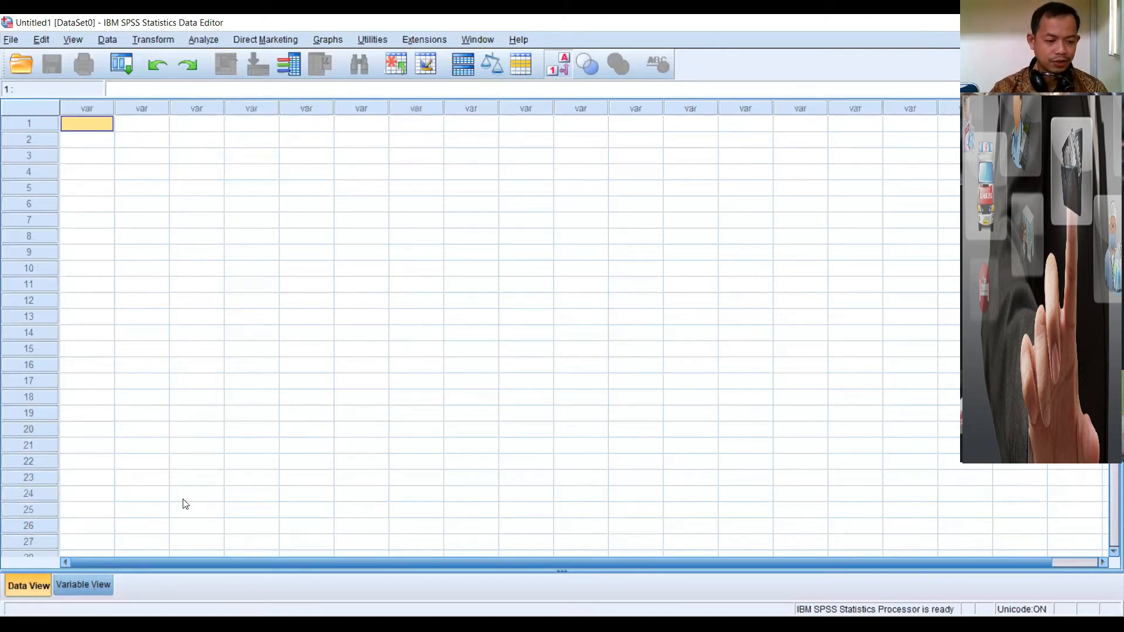
{"action": "key", "text": "ctrl+t"}
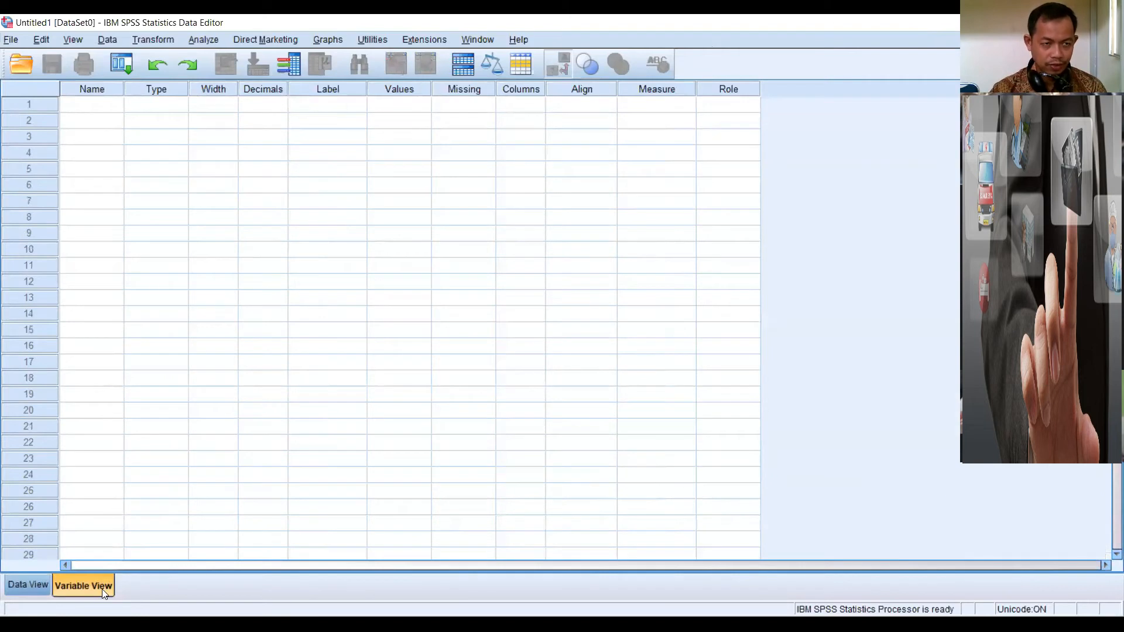
{"action": "left_click", "coordinate": [97, 106]}
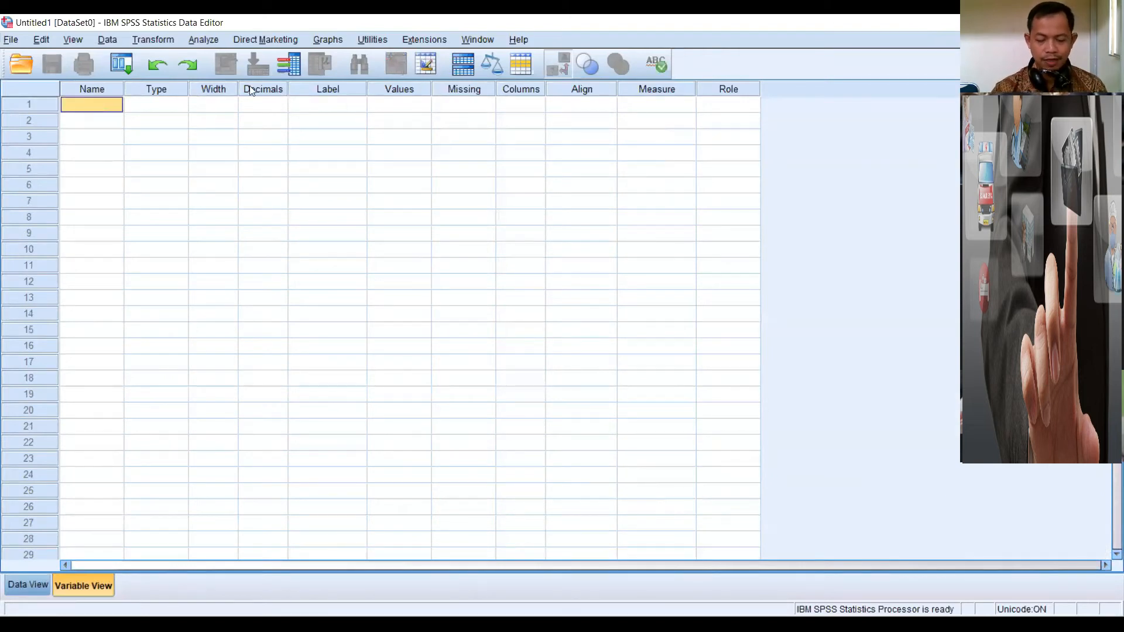
{"action": "type", "text": "p1"}
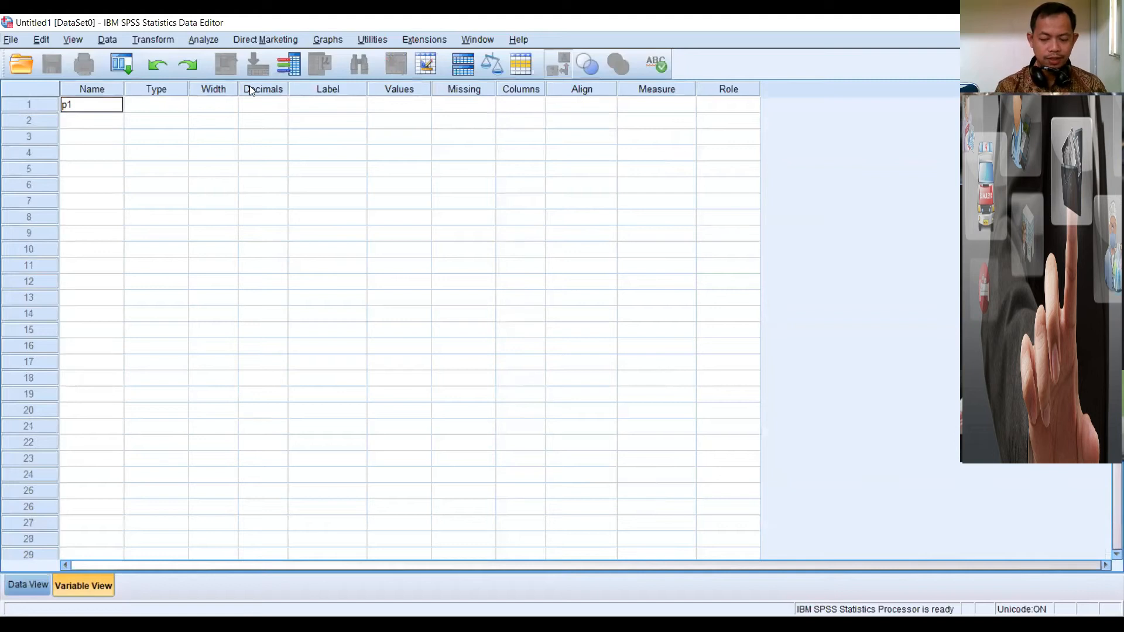
{"action": "key", "text": "Return"}
{"action": "type", "text": "p"}
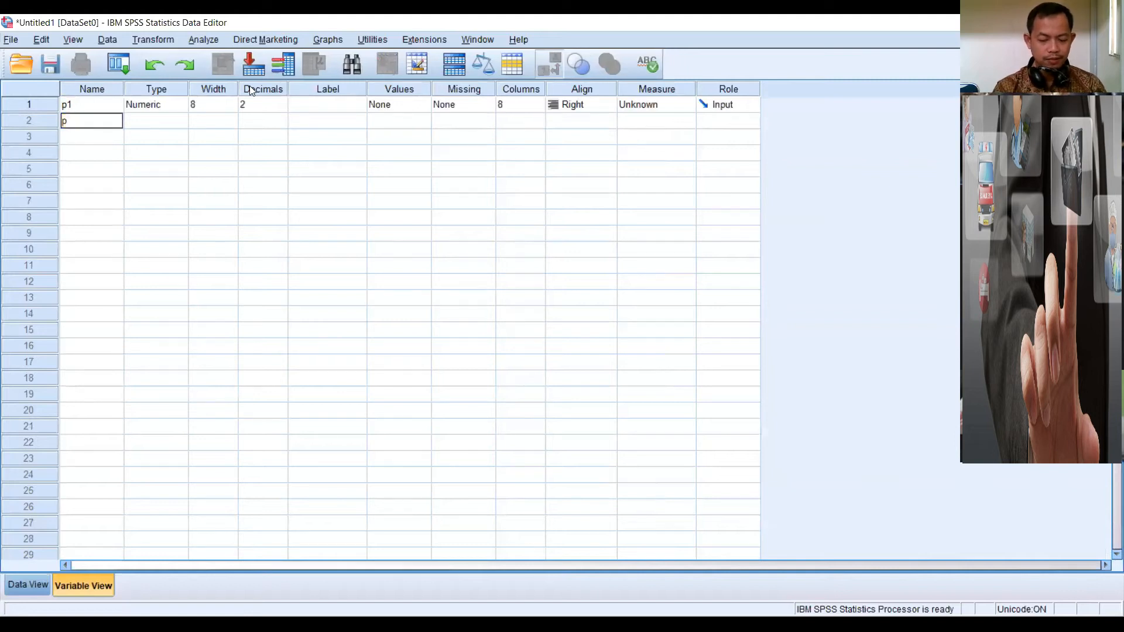
{"action": "key", "text": "Return"}
{"action": "type", "text": "p3"}
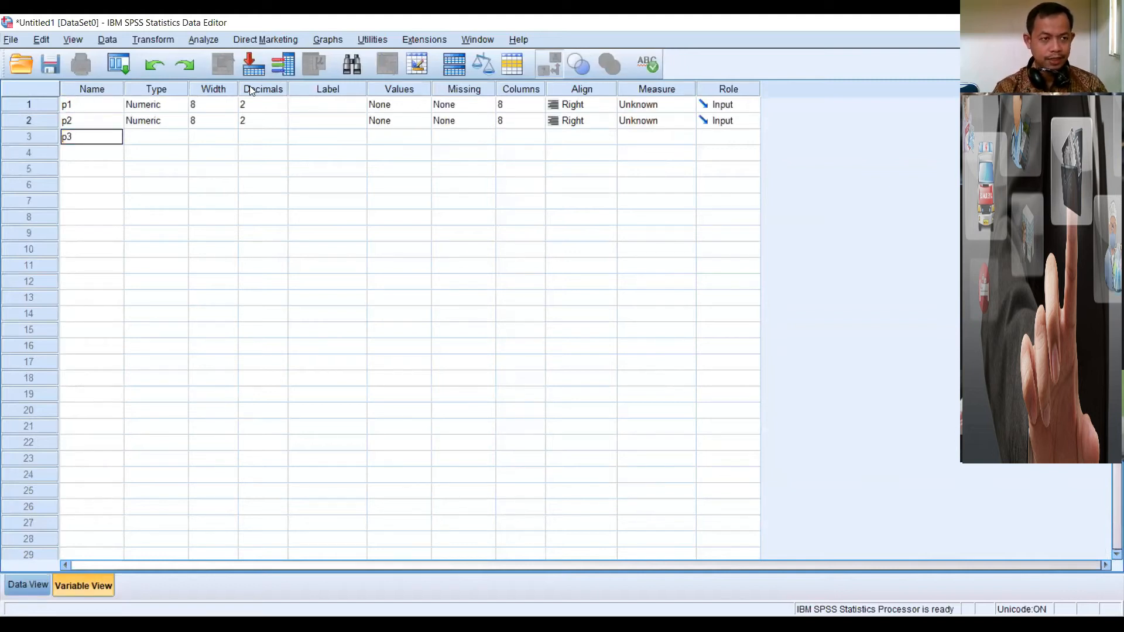
{"action": "key", "text": "Return"}
{"action": "type", "text": "p4"}
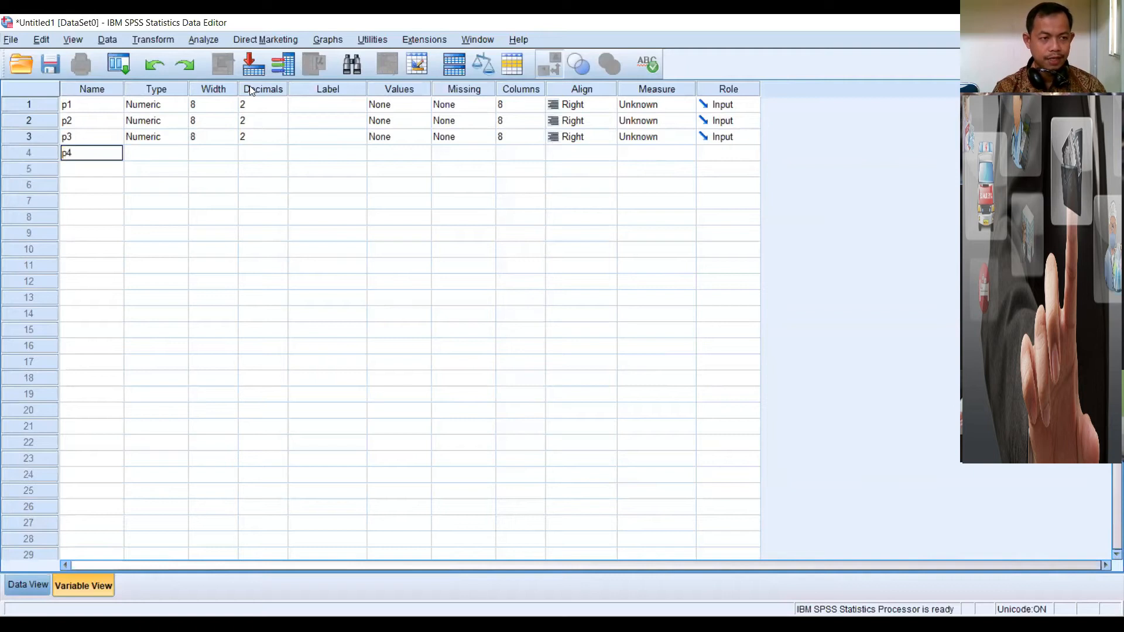
{"action": "key", "text": "Return"}
{"action": "type", "text": "p5"}
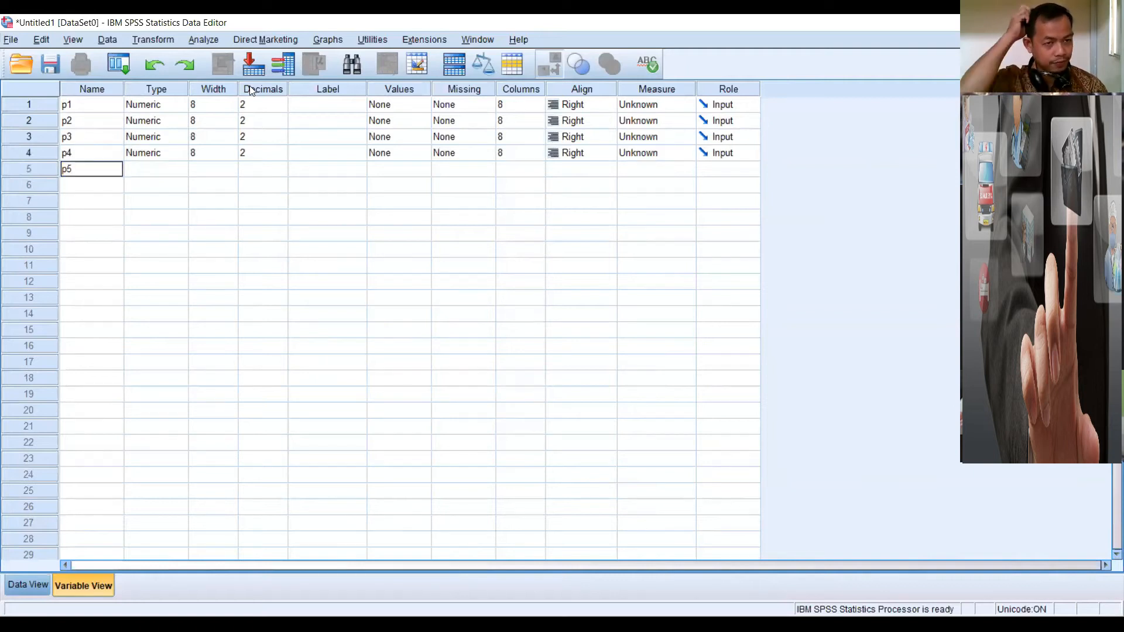
{"action": "key", "text": "Return"}
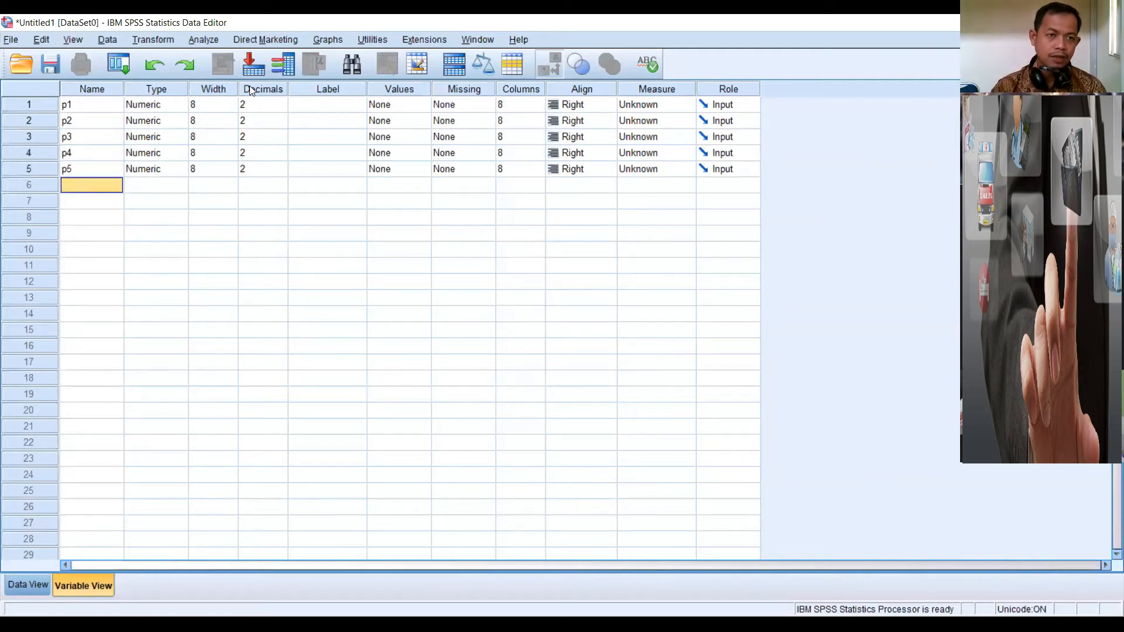
Set the number of decimals to 0 for all five variables, p1 through p5.
{"action": "left_click", "coordinate": [281, 107]}
{"action": "left_click", "coordinate": [281, 108]}
{"action": "left_click", "coordinate": [282, 110]}
{"action": "left_click", "coordinate": [283, 120]}
{"action": "left_click", "coordinate": [282, 123]}
{"action": "left_click", "coordinate": [282, 124]}
{"action": "left_click", "coordinate": [283, 141]}
{"action": "left_click", "coordinate": [282, 141]}
{"action": "left_click", "coordinate": [282, 156]}
{"action": "left_click", "coordinate": [281, 156]}
{"action": "left_click", "coordinate": [282, 169]}
{"action": "left_click", "coordinate": [281, 172]}
{"action": "left_click", "coordinate": [281, 172]}
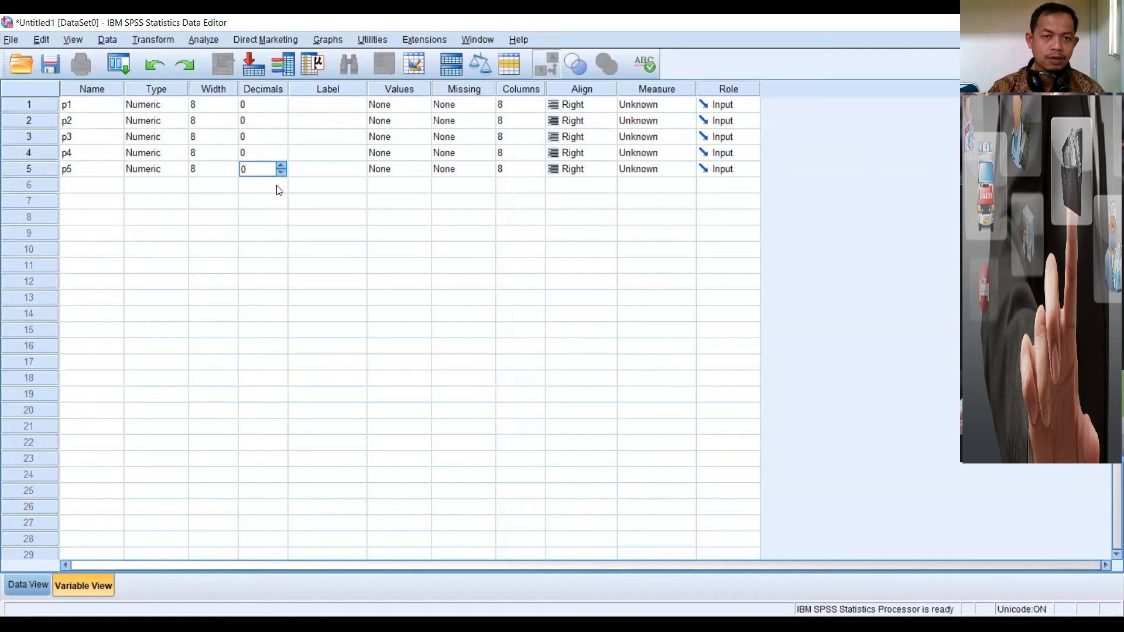
{"action": "left_click", "coordinate": [337, 249]}
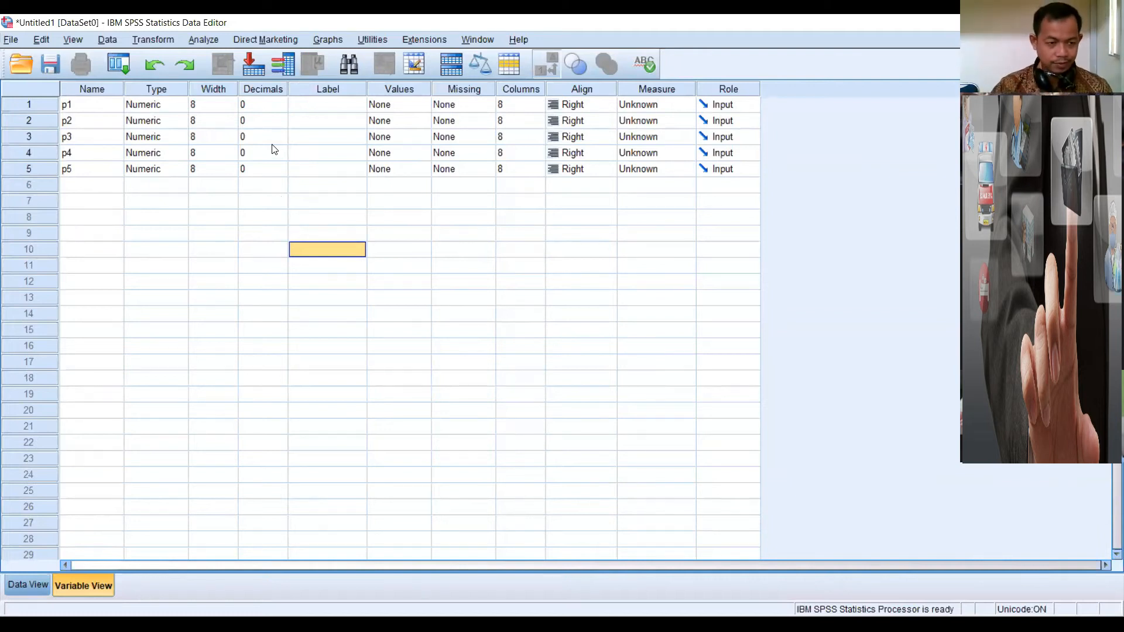
Enter the p1 values for rows 1 to 15: 4, 1, 1, 4, 2, 3, 4, 1, 3, 2, 1, 2, 4, 3, 2.
{"action": "left_click", "coordinate": [32, 584]}
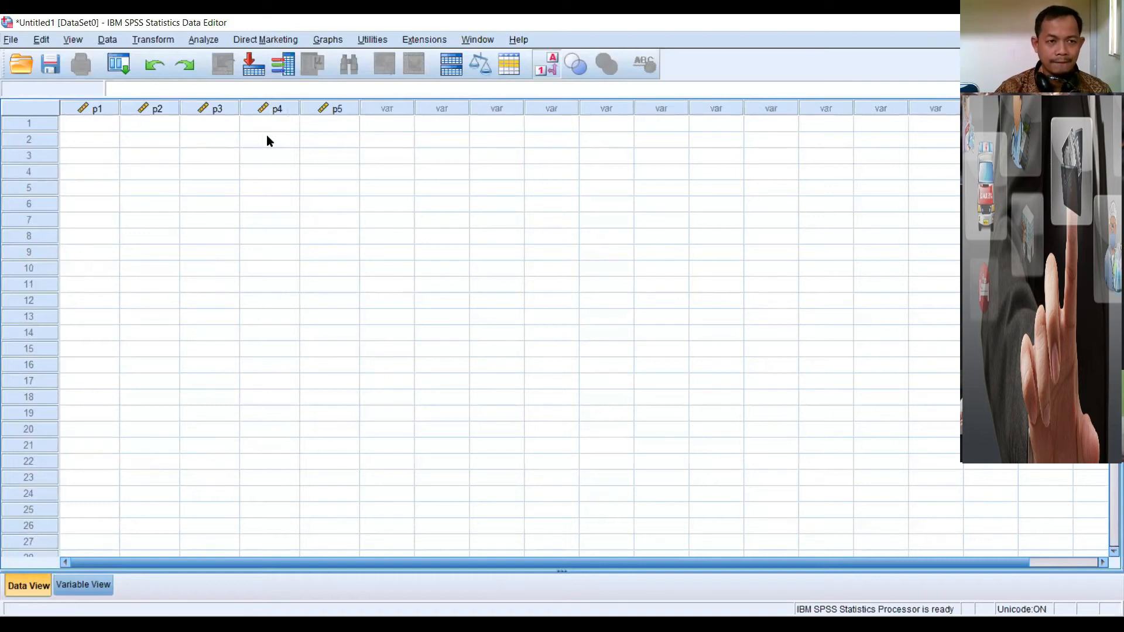
{"action": "left_click", "coordinate": [106, 126]}
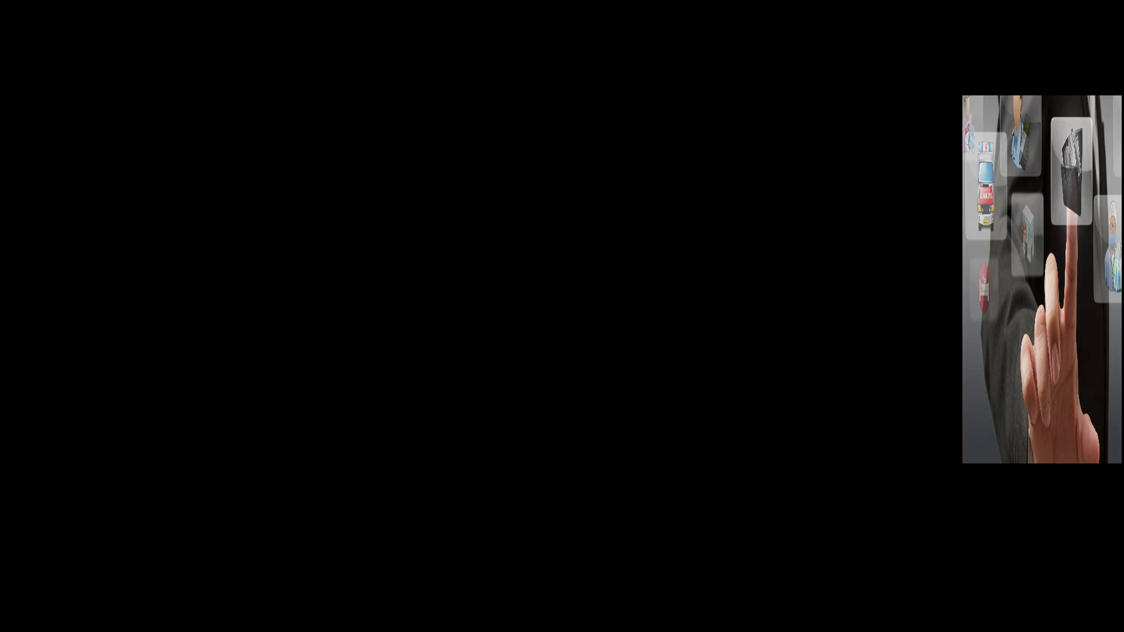
{"action": "type", "text": "4"}
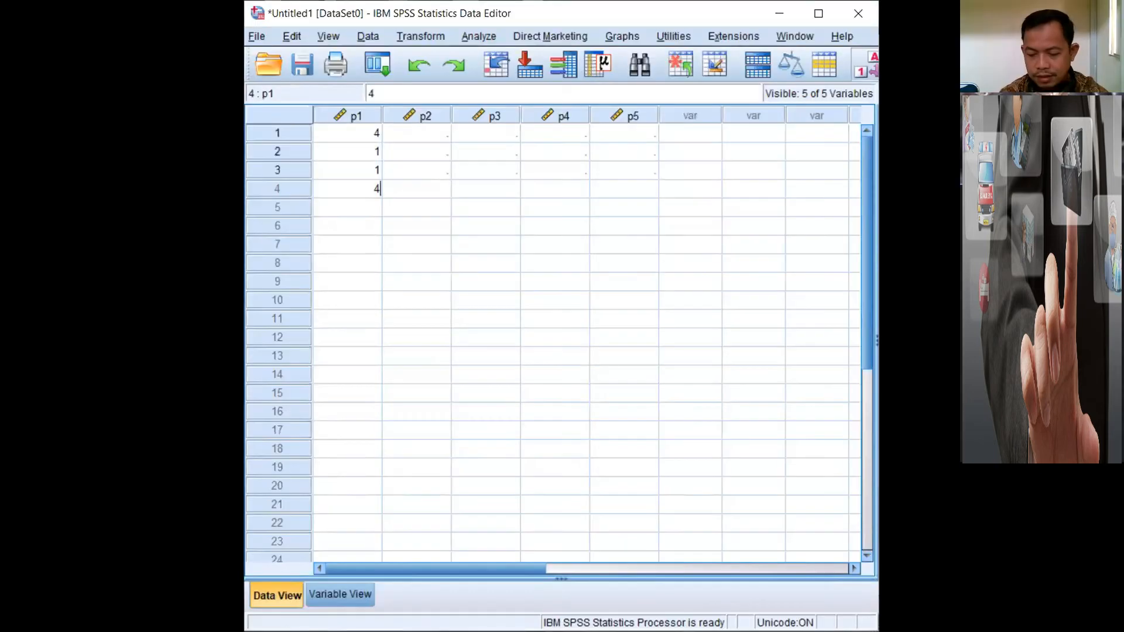
{"action": "key", "text": "Return"}
{"action": "type", "text": "2"}
{"action": "key", "text": "Return"}
{"action": "type", "text": "3"}
{"action": "key", "text": "Return"}
{"action": "type", "text": "4"}
{"action": "key", "text": "Return"}
{"action": "type", "text": "1"}
{"action": "key", "text": "Return"}
{"action": "type", "text": "3"}
{"action": "key", "text": "Return"}
{"action": "type", "text": "2"}
{"action": "key", "text": "Return"}
{"action": "type", "text": "1"}
{"action": "key", "text": "Return"}
{"action": "type", "text": "2"}
{"action": "key", "text": "Return"}
{"action": "type", "text": "4"}
{"action": "key", "text": "Return"}
{"action": "type", "text": "3"}
{"action": "key", "text": "Return"}
{"action": "type", "text": "2"}
{"action": "key", "text": "Tab"}
Enter the p2 values for rows 1 to 15: 3, 1, 2, 4, 4, 3, 1, 1, 3, 3, 1, 2, 2, 1, 3.
{"action": "key", "text": "Up"}
{"action": "key", "text": "Up"}
{"action": "key", "text": "Up"}
{"action": "key", "text": "Up"}
{"action": "key", "text": "Up"}
{"action": "key", "text": "Up"}
{"action": "key", "text": "Up"}
{"action": "key", "text": "Up"}
{"action": "key", "text": "Up"}
{"action": "key", "text": "Up"}
{"action": "key", "text": "Up"}
{"action": "key", "text": "Up"}
{"action": "key", "text": "Up"}
{"action": "key", "text": "Up"}
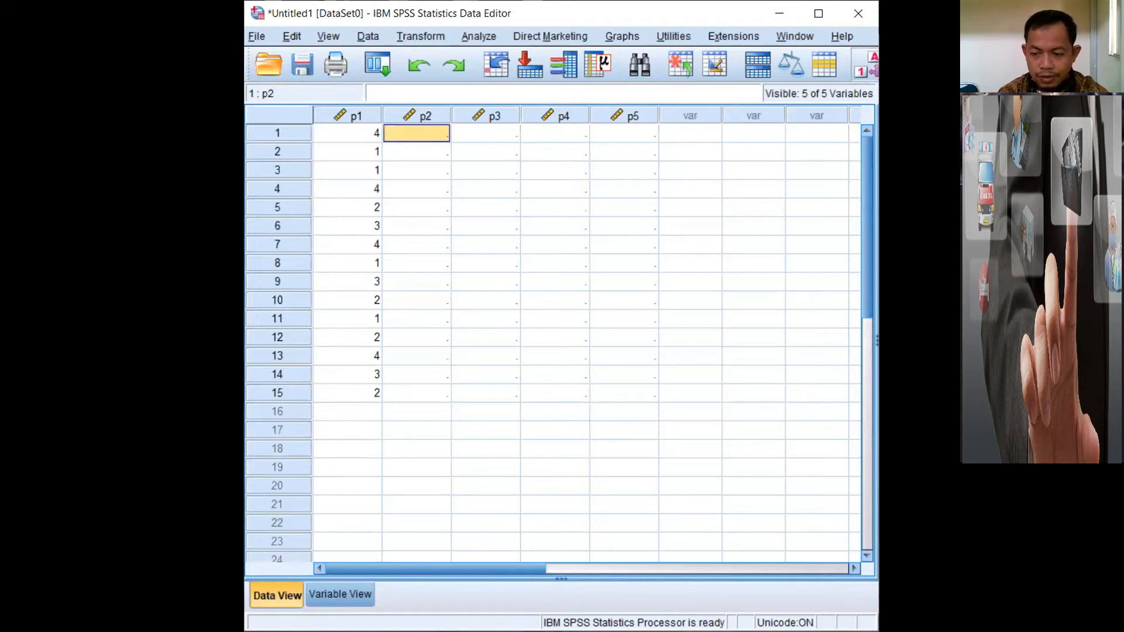
{"action": "key", "text": "alt+Tab"}
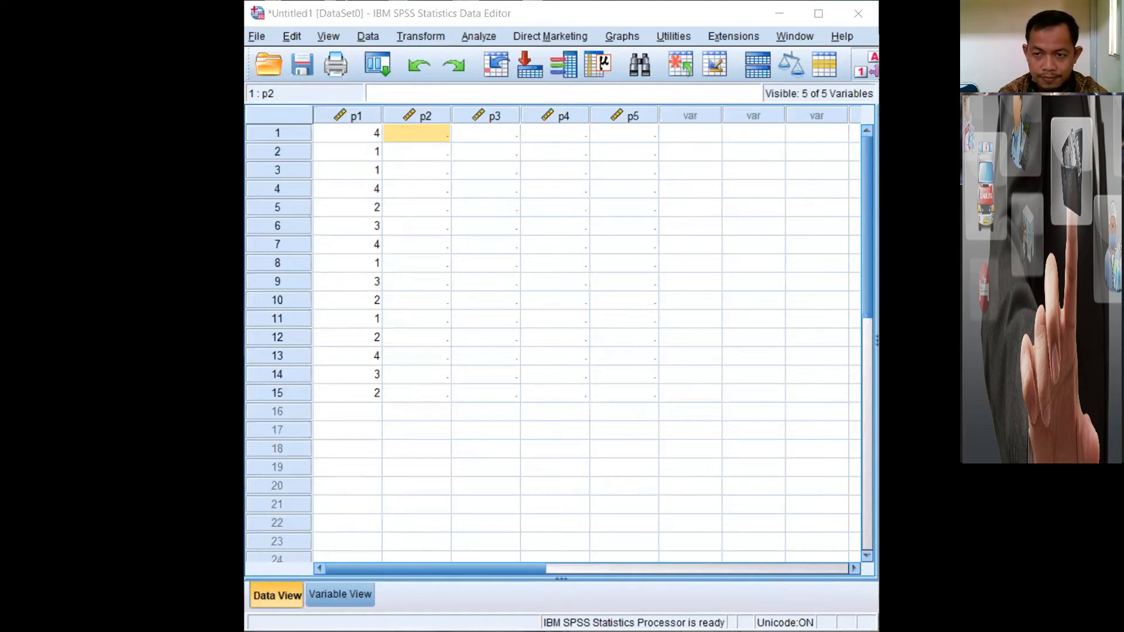
{"action": "left_click", "coordinate": [421, 133]}
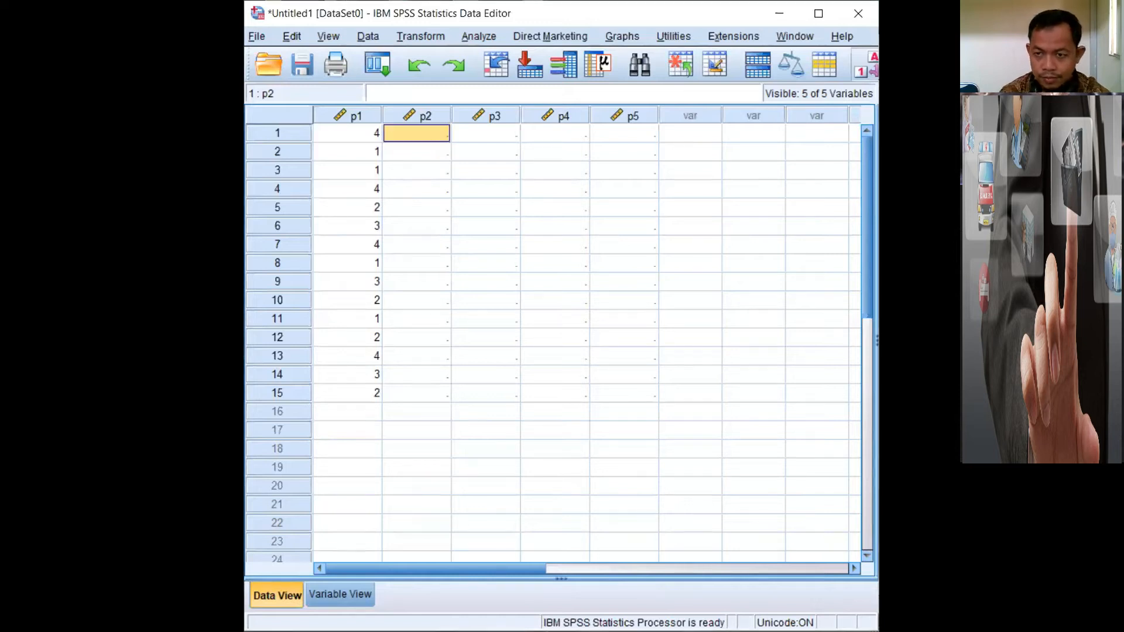
{"action": "type", "text": "3"}
{"action": "key", "text": "Return"}
{"action": "type", "text": "1"}
{"action": "key", "text": "Return"}
{"action": "type", "text": "2"}
{"action": "key", "text": "Return"}
{"action": "type", "text": "4"}
{"action": "key", "text": "Return"}
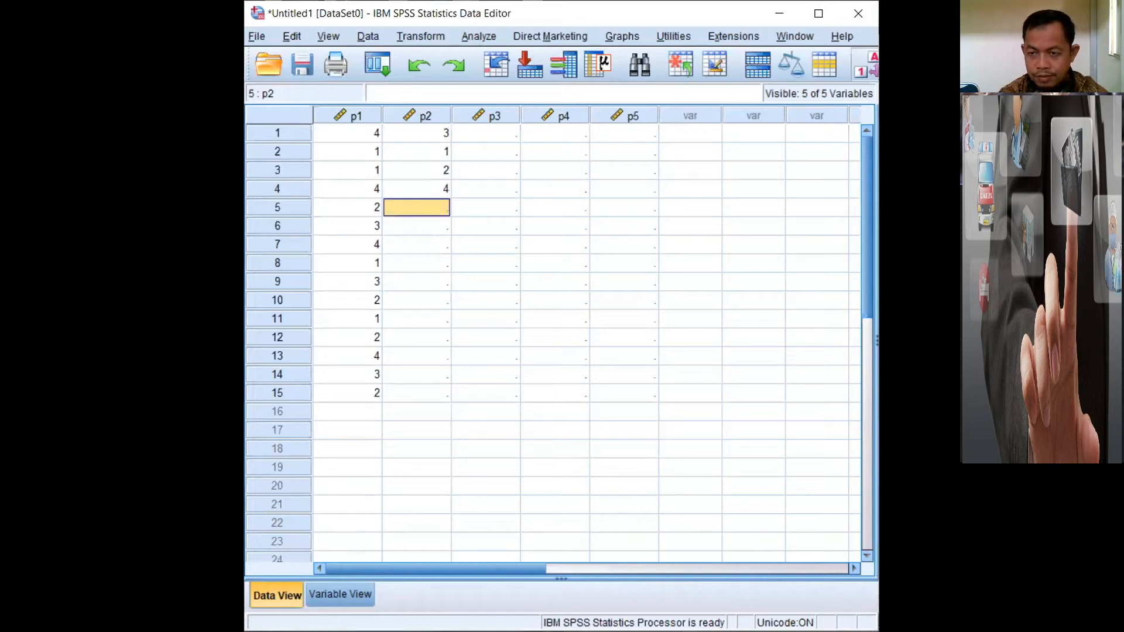
{"action": "type", "text": "4"}
{"action": "key", "text": "Return"}
{"action": "type", "text": "3"}
{"action": "key", "text": "Return"}
{"action": "type", "text": "1"}
{"action": "key", "text": "Return"}
{"action": "type", "text": "1"}
{"action": "key", "text": "Return"}
{"action": "type", "text": "3"}
{"action": "key", "text": "Return"}
{"action": "type", "text": "3"}
{"action": "key", "text": "Return"}
{"action": "type", "text": "1"}
{"action": "key", "text": "Return"}
{"action": "type", "text": "2"}
{"action": "key", "text": "Return"}
{"action": "type", "text": "2"}
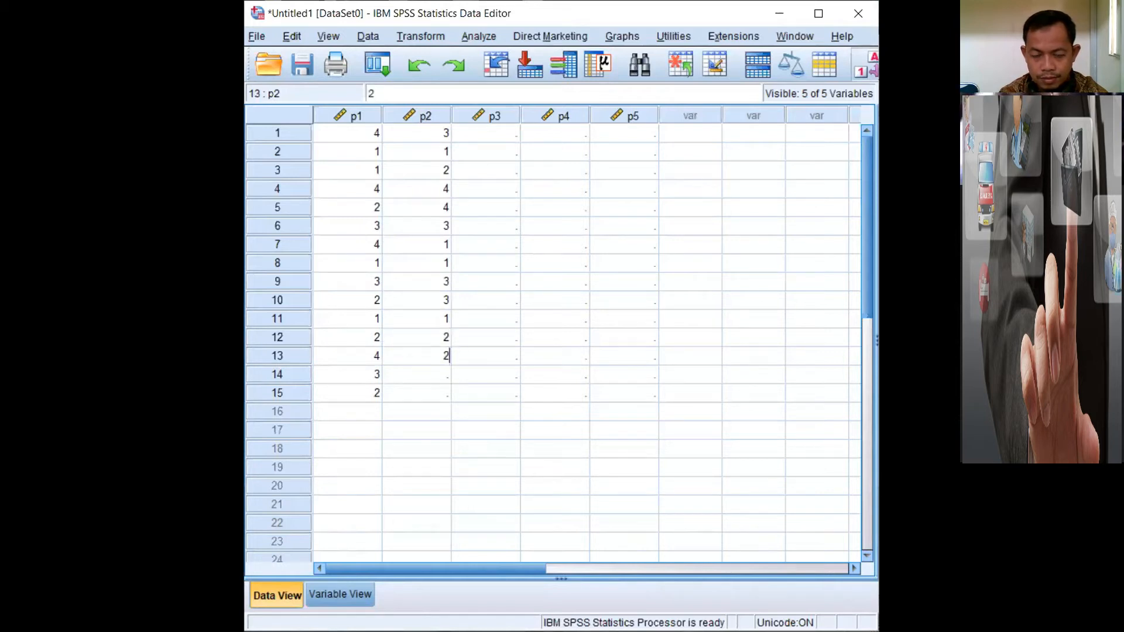
{"action": "key", "text": "Return"}
{"action": "type", "text": "1"}
{"action": "key", "text": "Return"}
{"action": "type", "text": "3"}
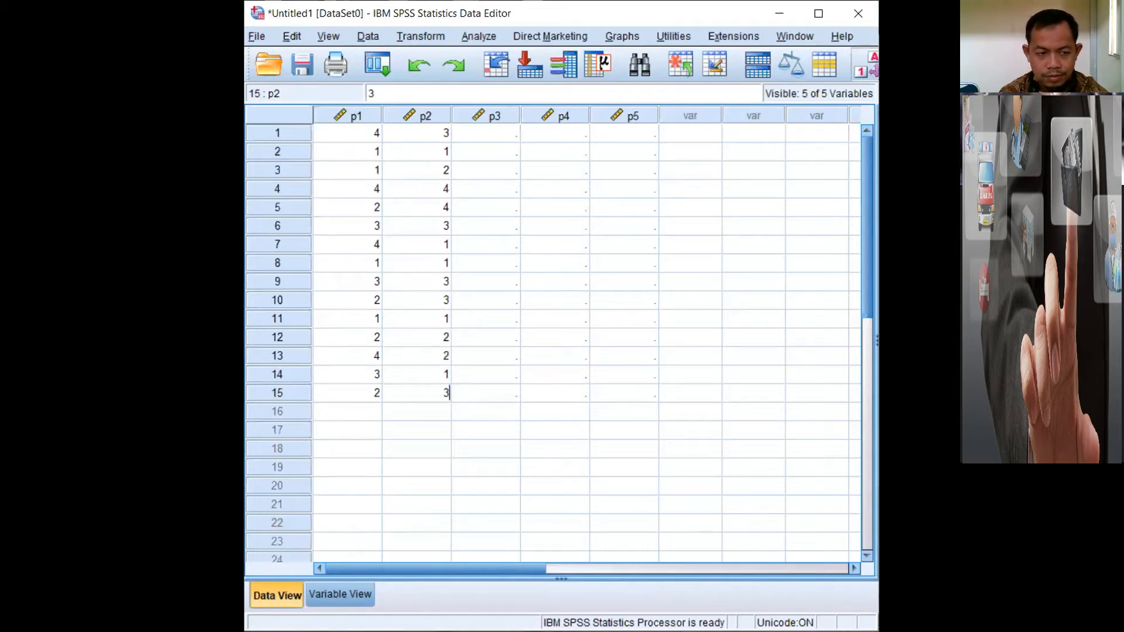
{"action": "key", "text": "Tab"}
Enter the p3 values for rows 1 to 15: 4, 1, 1, 3, 2, 3, 4, 1, 3, 2, 1, 2, 4, 3, 2.
{"action": "key", "text": "Up"}
{"action": "key", "text": "Up"}
{"action": "key", "text": "Up"}
{"action": "key", "text": "Up"}
{"action": "key", "text": "Up"}
{"action": "key", "text": "Up"}
{"action": "key", "text": "Up"}
{"action": "key", "text": "Up"}
{"action": "key", "text": "Up"}
{"action": "key", "text": "Up"}
{"action": "key", "text": "Up"}
{"action": "key", "text": "Up"}
{"action": "key", "text": "Up"}
{"action": "key", "text": "Up"}
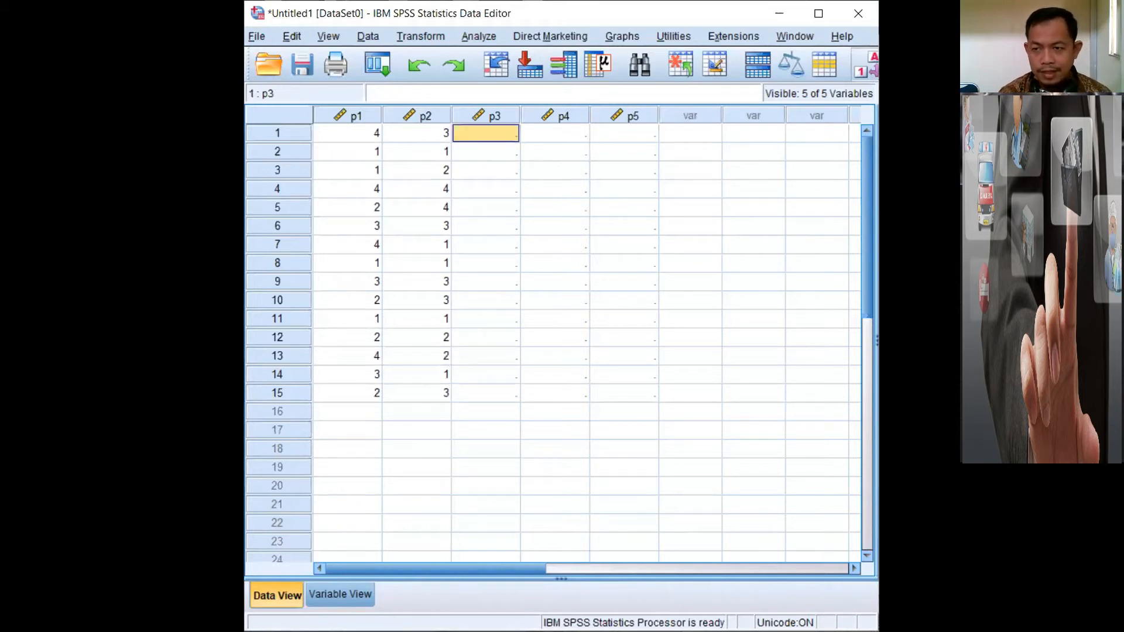
{"action": "type", "text": "4"}
{"action": "key", "text": "Return"}
{"action": "type", "text": "1"}
{"action": "key", "text": "Return"}
{"action": "type", "text": "1"}
{"action": "key", "text": "Return"}
{"action": "type", "text": "3"}
{"action": "key", "text": "Return"}
{"action": "type", "text": "2"}
{"action": "key", "text": "Return"}
{"action": "type", "text": "3"}
{"action": "key", "text": "Return"}
{"action": "type", "text": "4"}
{"action": "key", "text": "Return"}
{"action": "type", "text": "1"}
{"action": "key", "text": "Return"}
{"action": "type", "text": "3"}
{"action": "key", "text": "Return"}
{"action": "type", "text": "2"}
{"action": "key", "text": "Return"}
{"action": "type", "text": "1"}
{"action": "key", "text": "Return"}
{"action": "type", "text": "2"}
{"action": "key", "text": "Return"}
{"action": "type", "text": "4"}
{"action": "key", "text": "Return"}
{"action": "type", "text": "3"}
{"action": "key", "text": "Return"}
{"action": "type", "text": "2"}
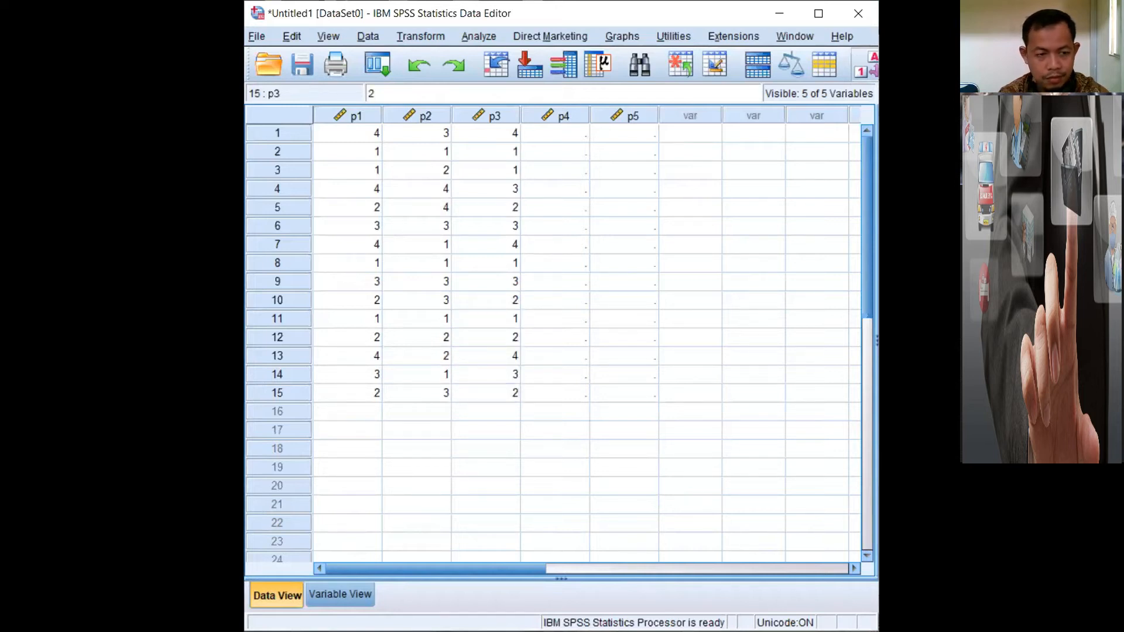
Check the entered p3 values row by row, from row 1 down to row 15.
{"action": "key", "text": "Up"}
{"action": "key", "text": "Up"}
{"action": "key", "text": "Up"}
{"action": "key", "text": "Up"}
{"action": "key", "text": "Up"}
{"action": "key", "text": "Up"}
{"action": "key", "text": "Up"}
{"action": "key", "text": "Up"}
{"action": "key", "text": "Up"}
{"action": "key", "text": "Up"}
{"action": "key", "text": "Up"}
{"action": "key", "text": "Up"}
{"action": "key", "text": "Up"}
{"action": "key", "text": "Up"}
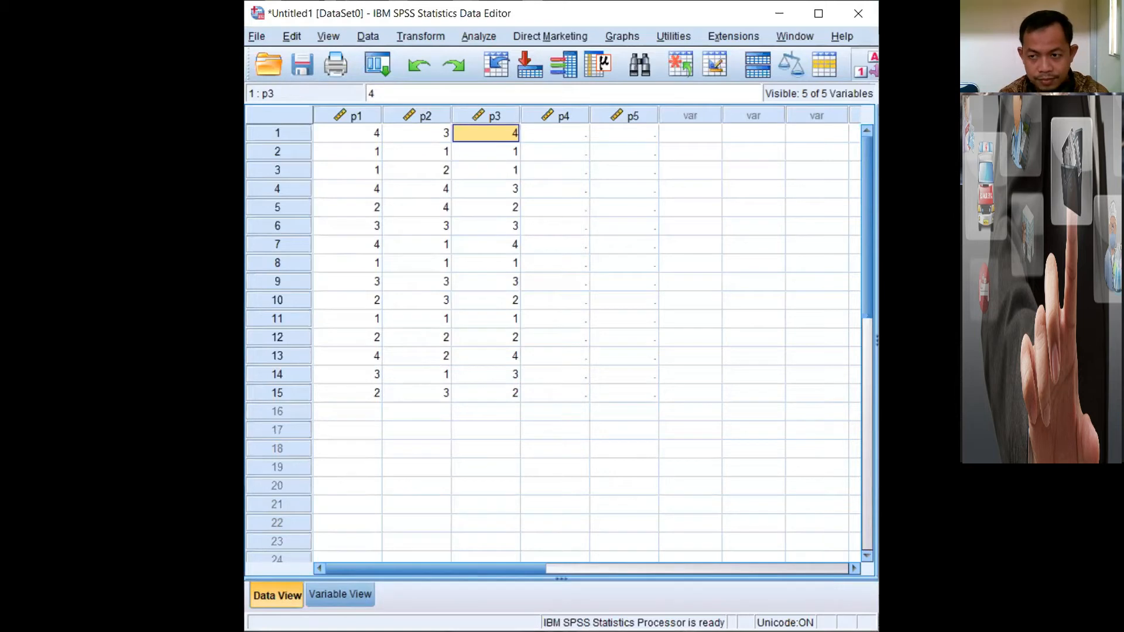
{"action": "key", "text": "Down"}
{"action": "key", "text": "Down"}
{"action": "key", "text": "Down"}
{"action": "key", "text": "Down"}
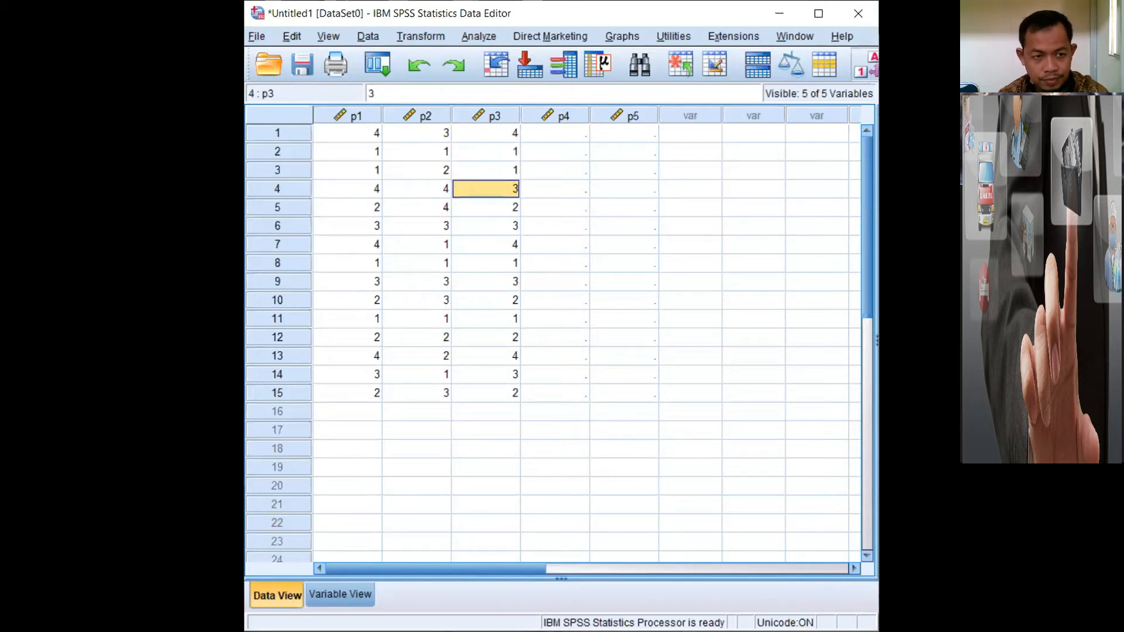
{"action": "key", "text": "Down"}
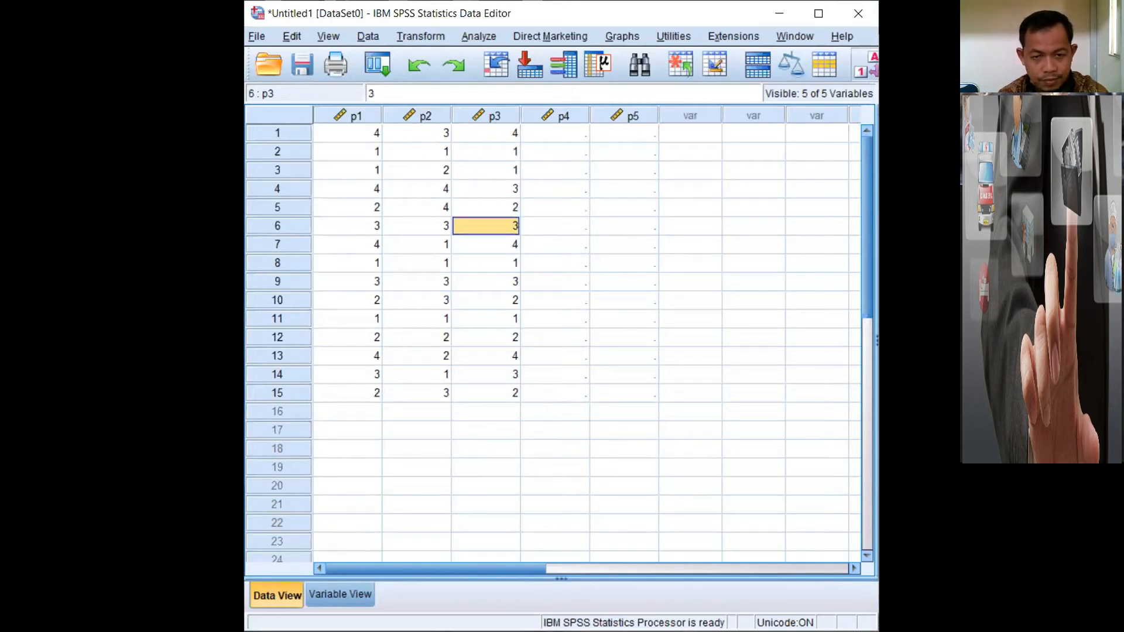
{"action": "key", "text": "Down"}
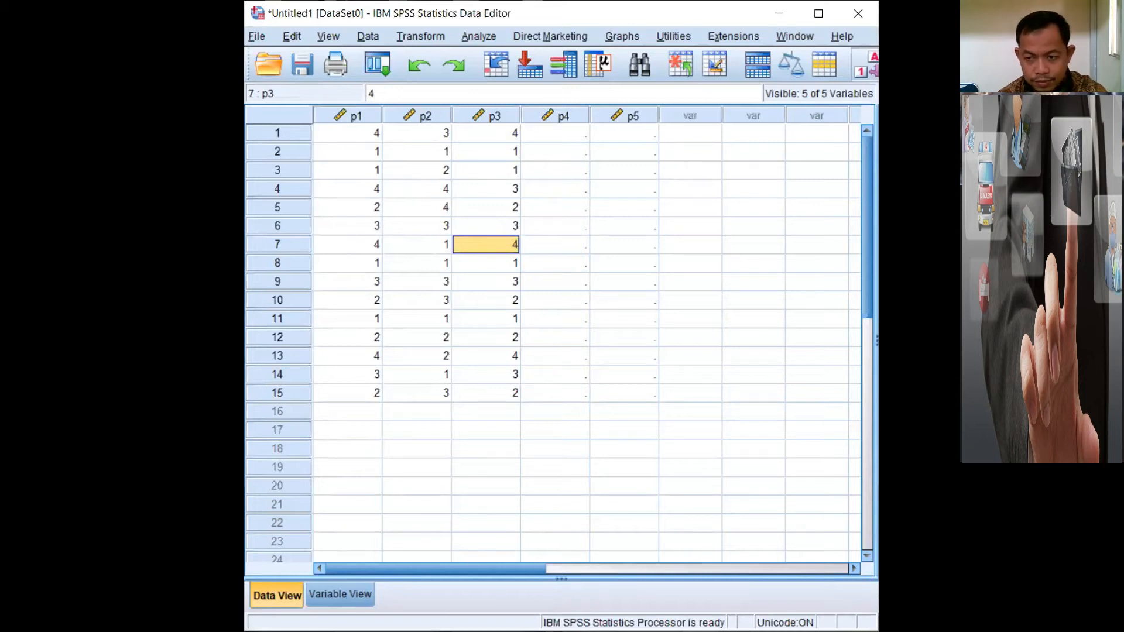
{"action": "key", "text": "Up"}
{"action": "key", "text": "Up"}
{"action": "key", "text": "Up"}
{"action": "key", "text": "Up"}
{"action": "key", "text": "Up"}
{"action": "key", "text": "Up"}
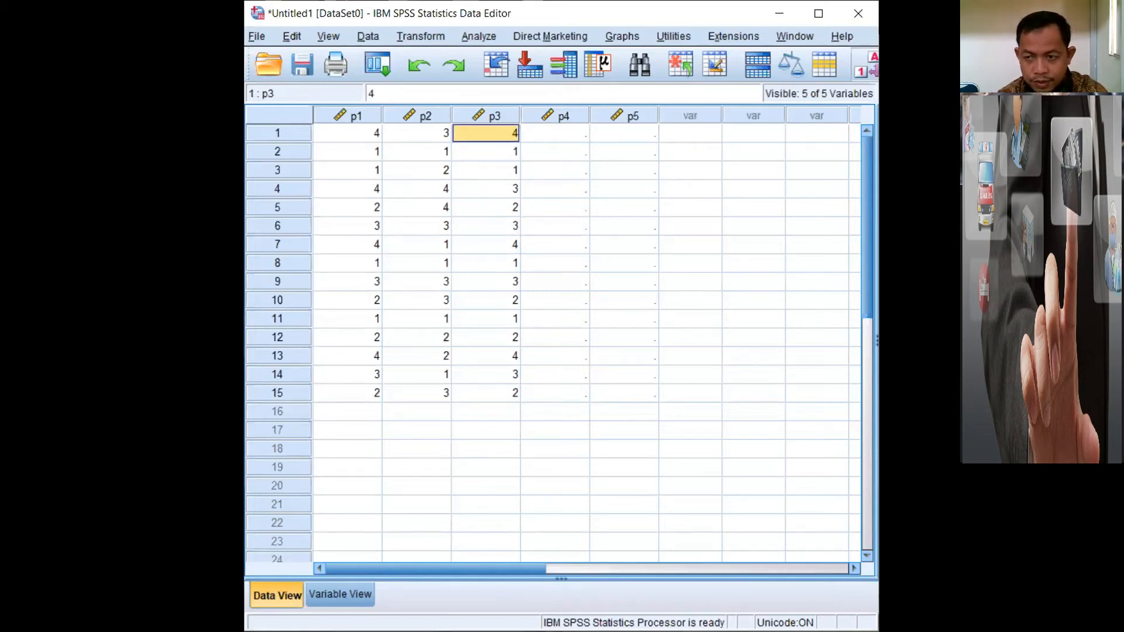
{"action": "key", "text": "Down"}
{"action": "key", "text": "Down"}
{"action": "key", "text": "Down"}
{"action": "key", "text": "Down"}
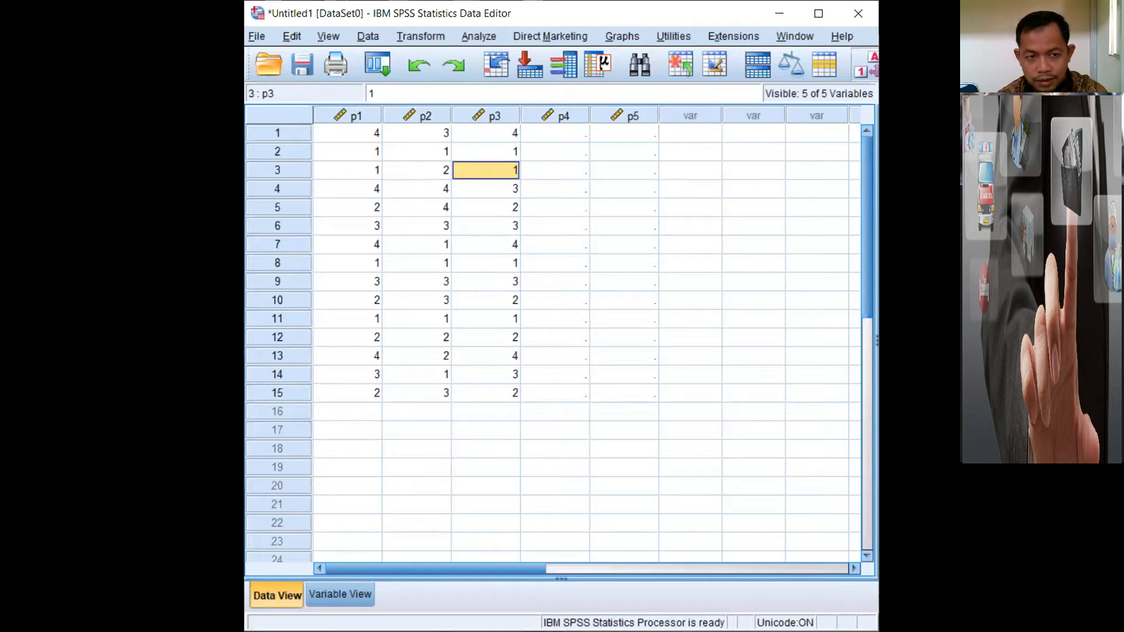
{"action": "key", "text": "Down"}
{"action": "key", "text": "Down"}
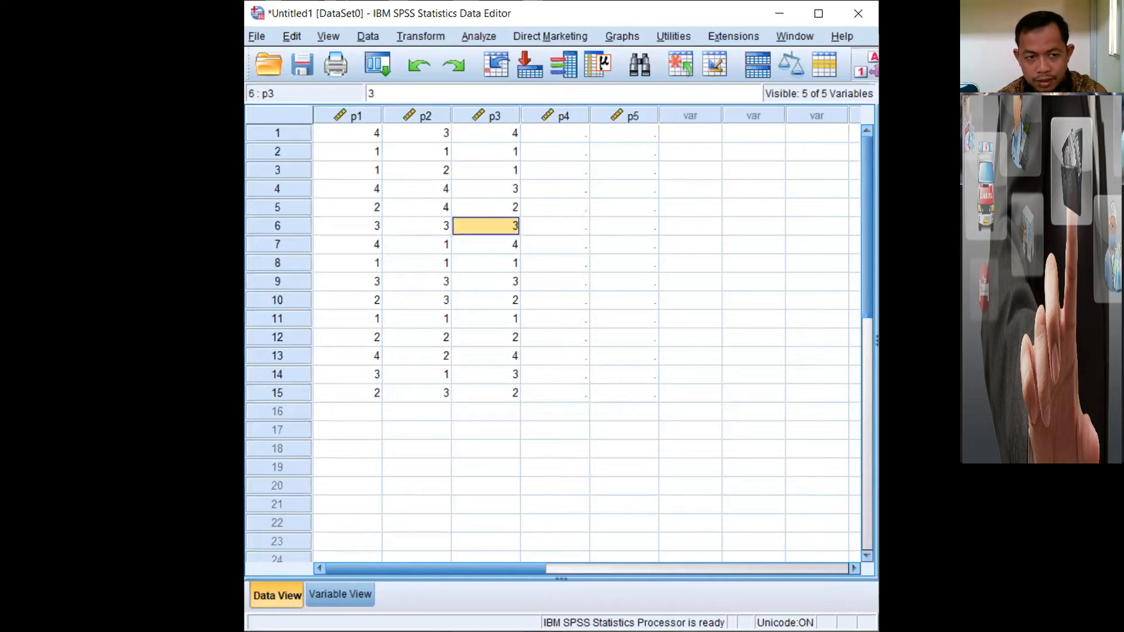
{"action": "key", "text": "Down"}
{"action": "key", "text": "Down"}
{"action": "key", "text": "Down"}
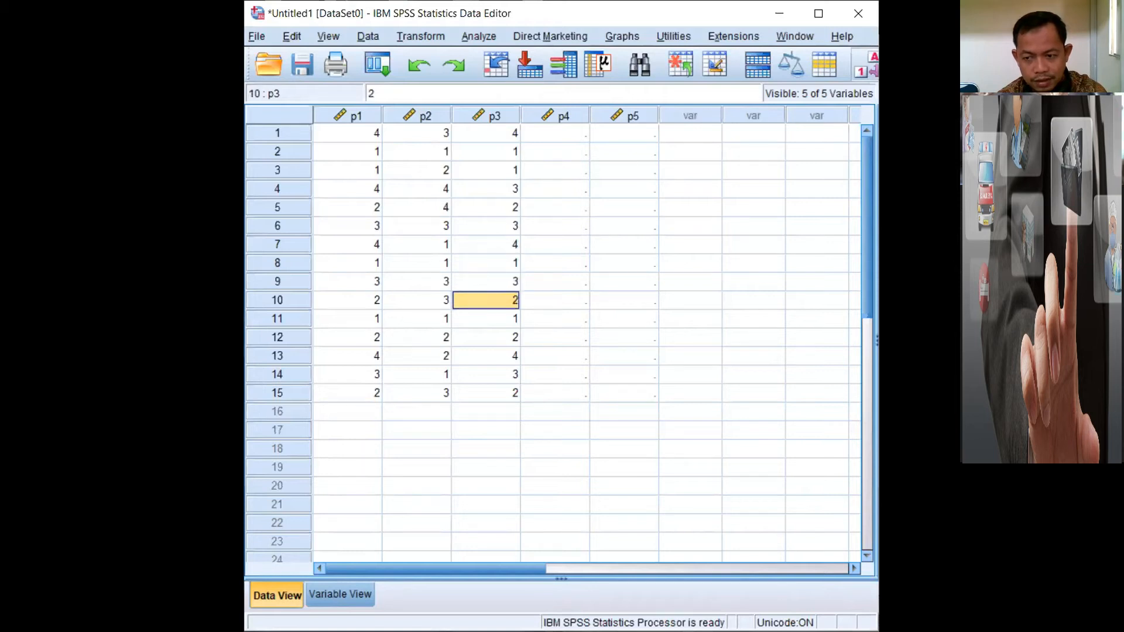
{"action": "key", "text": "Down"}
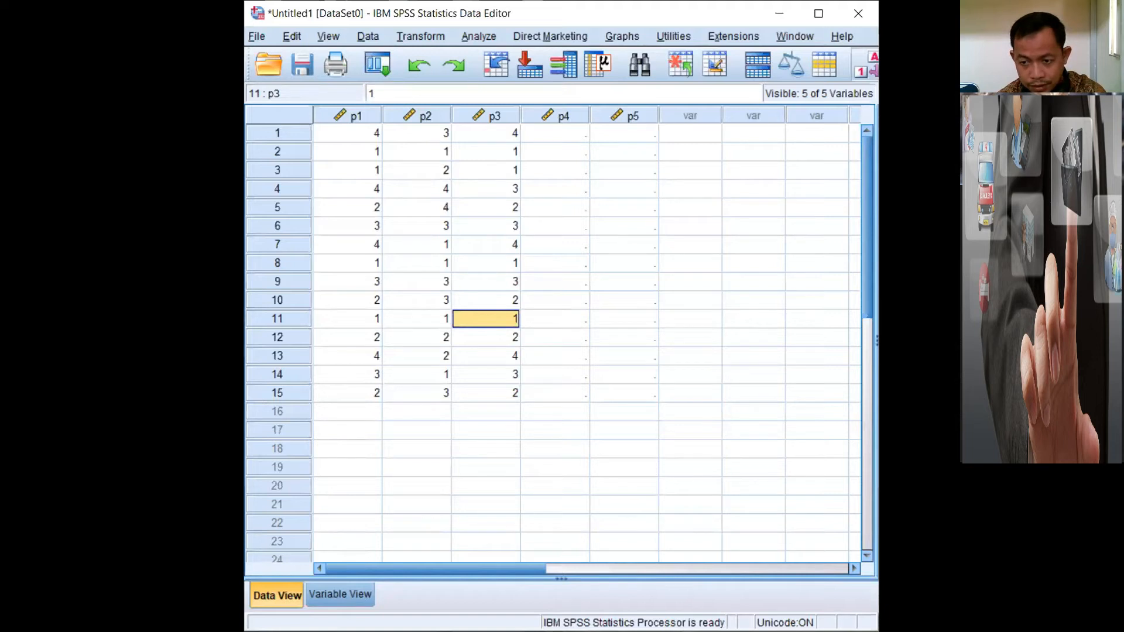
{"action": "key", "text": "Down"}
{"action": "key", "text": "Down"}
{"action": "key", "text": "Down"}
{"action": "key", "text": "Down"}
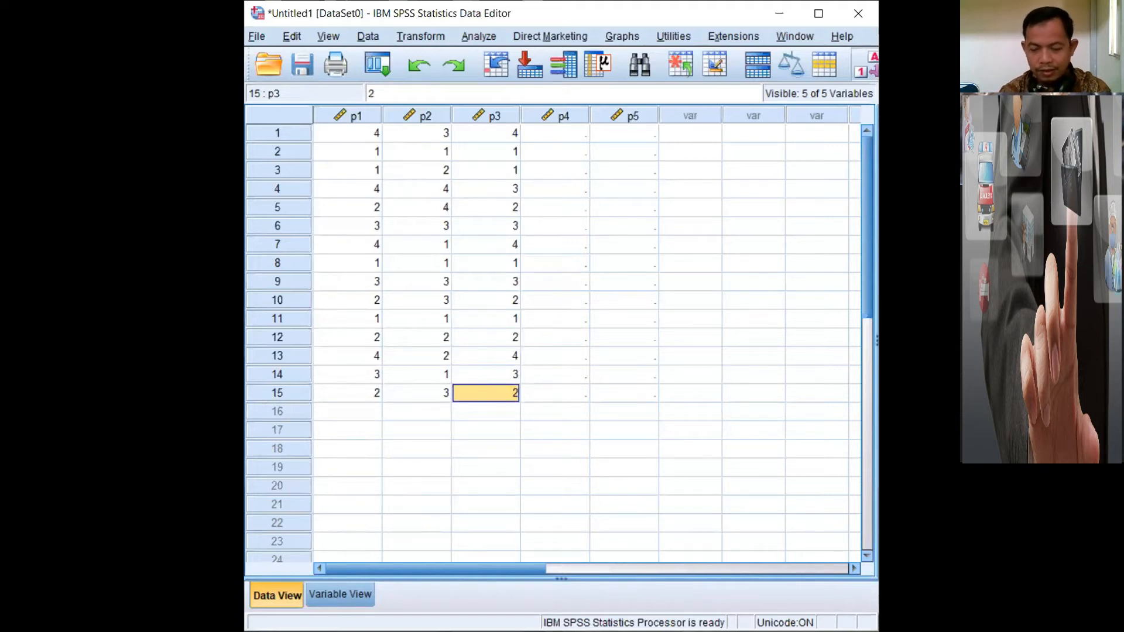
Enter the p4 values for rows 1 to 15: 4, 1, 1, 4, 2, 3, 4, 1, 3, 2, 1, 2, 3, 3, 2.
{"action": "key", "text": "Right"}
{"action": "key", "text": "Up"}
{"action": "key", "text": "Up"}
{"action": "key", "text": "Up"}
{"action": "key", "text": "Up"}
{"action": "key", "text": "Up"}
{"action": "key", "text": "Up"}
{"action": "key", "text": "Up"}
{"action": "key", "text": "Up"}
{"action": "key", "text": "Up"}
{"action": "key", "text": "Up"}
{"action": "key", "text": "Up"}
{"action": "key", "text": "Up"}
{"action": "key", "text": "Up"}
{"action": "key", "text": "Up"}
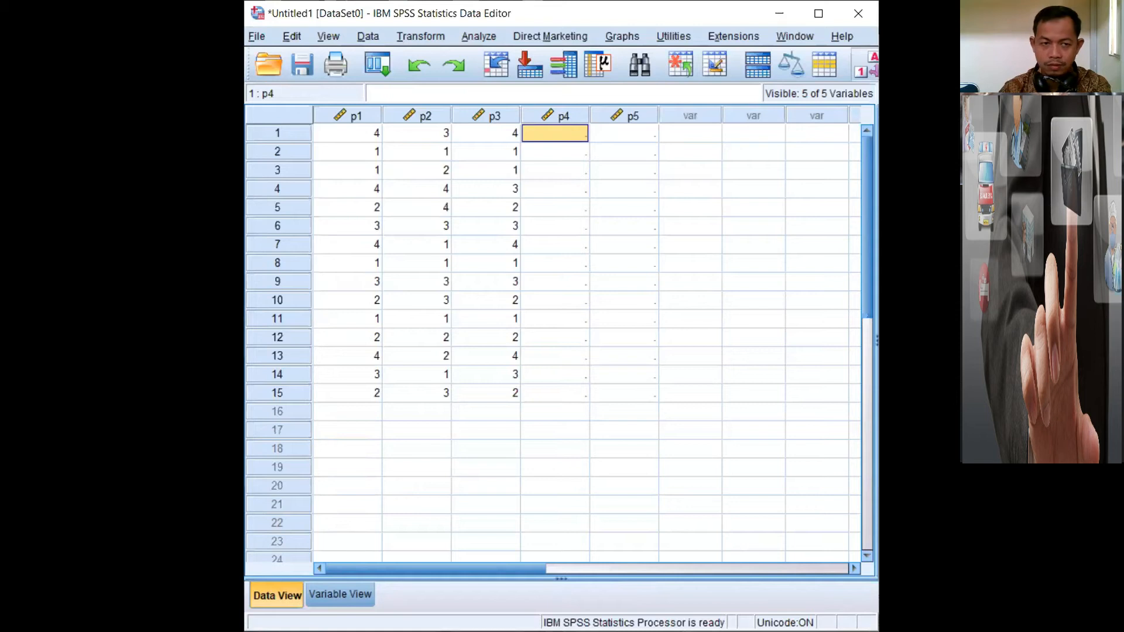
{"action": "type", "text": "4"}
{"action": "key", "text": "Return"}
{"action": "type", "text": "1"}
{"action": "key", "text": "Return"}
{"action": "type", "text": "1"}
{"action": "key", "text": "Return"}
{"action": "type", "text": "4"}
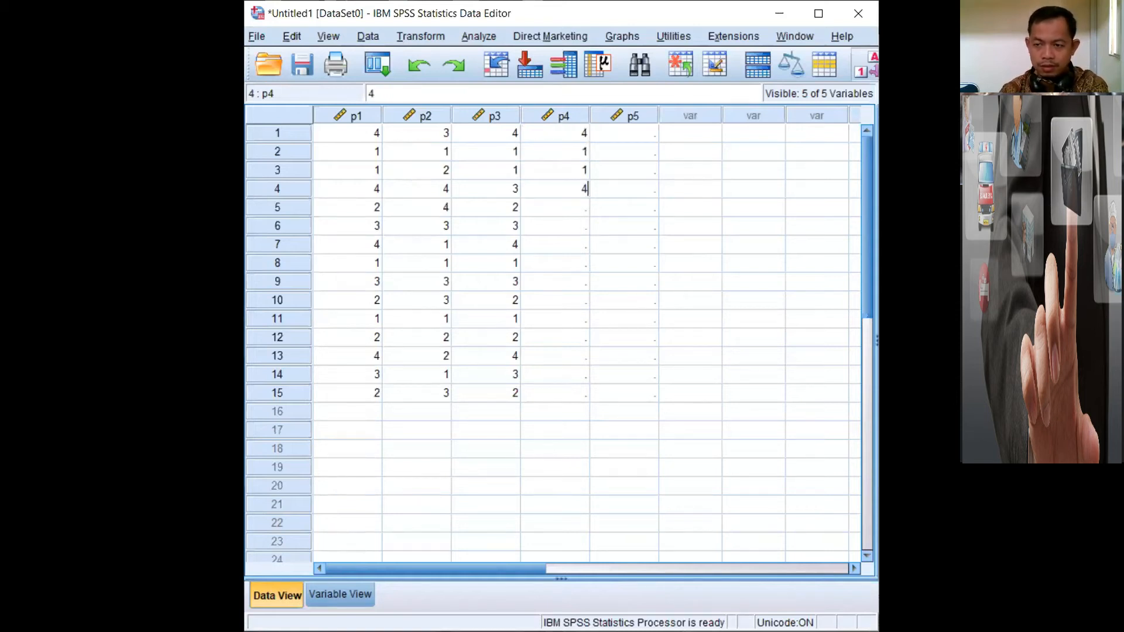
{"action": "key", "text": "Return"}
{"action": "type", "text": "2"}
{"action": "key", "text": "Return"}
{"action": "type", "text": "3"}
{"action": "key", "text": "Return"}
{"action": "type", "text": "4"}
{"action": "key", "text": "Return"}
{"action": "type", "text": "1"}
{"action": "key", "text": "Return"}
{"action": "type", "text": "3"}
{"action": "key", "text": "Return"}
{"action": "type", "text": "2"}
{"action": "key", "text": "Return"}
{"action": "type", "text": "1"}
{"action": "key", "text": "Return"}
{"action": "type", "text": "2"}
{"action": "key", "text": "Return"}
{"action": "type", "text": "3"}
{"action": "key", "text": "Return"}
{"action": "type", "text": "3"}
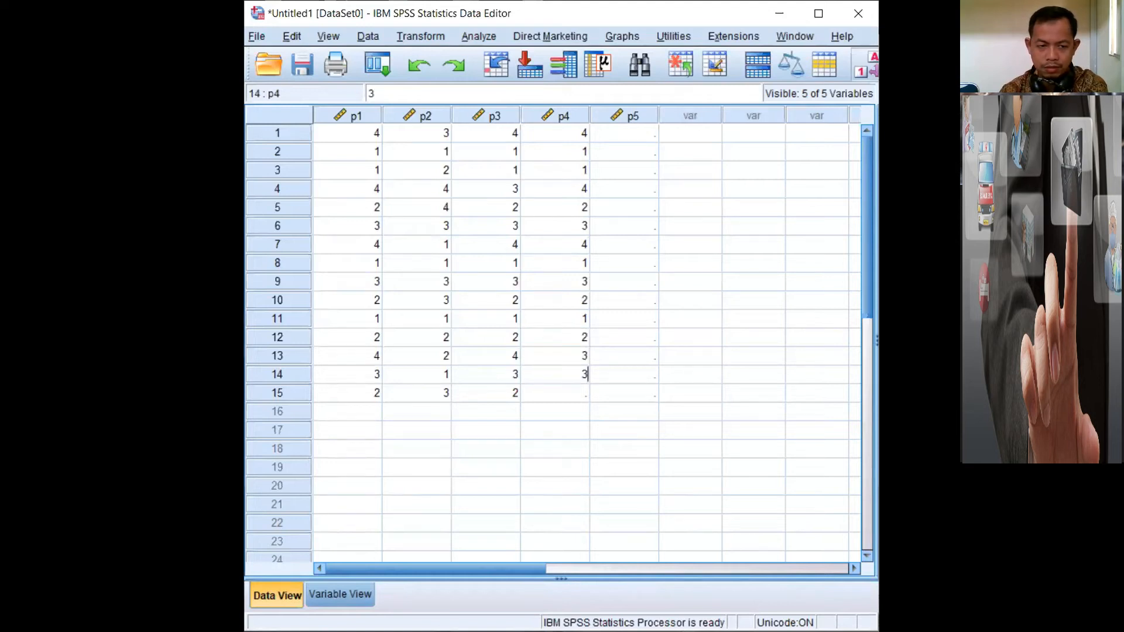
{"action": "key", "text": "Return"}
{"action": "type", "text": "2"}
{"action": "key", "text": "Tab"}
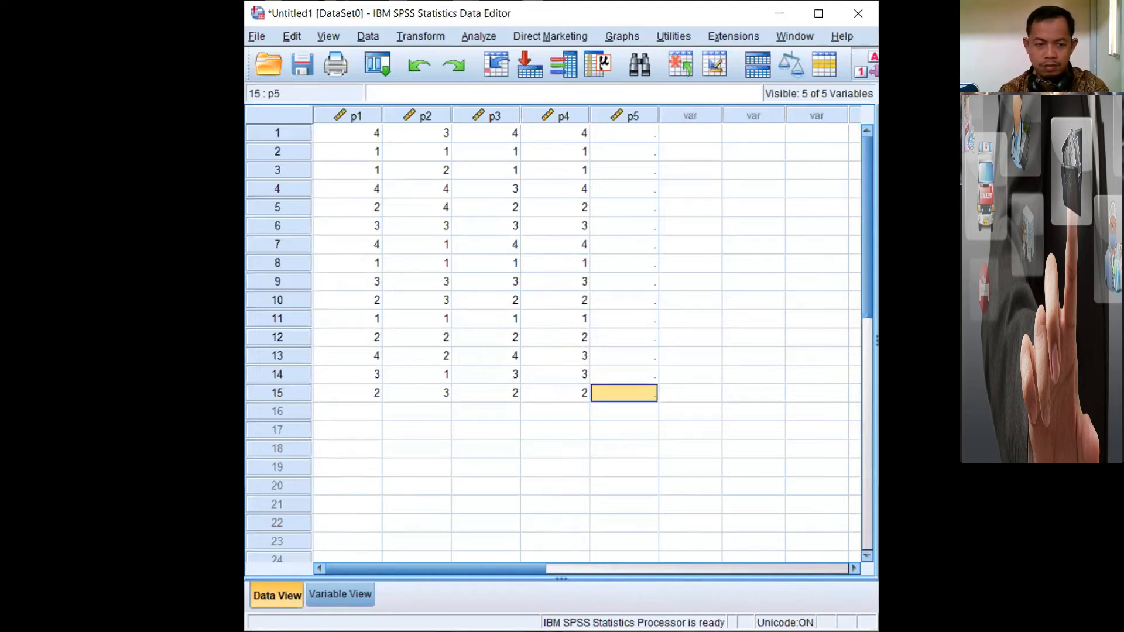
Enter the p5 values for rows 1 to 15: 4, 1, 1, 4, 2, 3, 4, 1, 3, 2, 1, 2, 4, 3, 2.
{"action": "key", "text": "Up"}
{"action": "key", "text": "Up"}
{"action": "key", "text": "Up"}
{"action": "key", "text": "Up"}
{"action": "key", "text": "Up"}
{"action": "key", "text": "Up"}
{"action": "key", "text": "Up"}
{"action": "key", "text": "Up"}
{"action": "key", "text": "Up"}
{"action": "key", "text": "Up"}
{"action": "key", "text": "Up"}
{"action": "key", "text": "Up"}
{"action": "key", "text": "Up"}
{"action": "key", "text": "Up"}
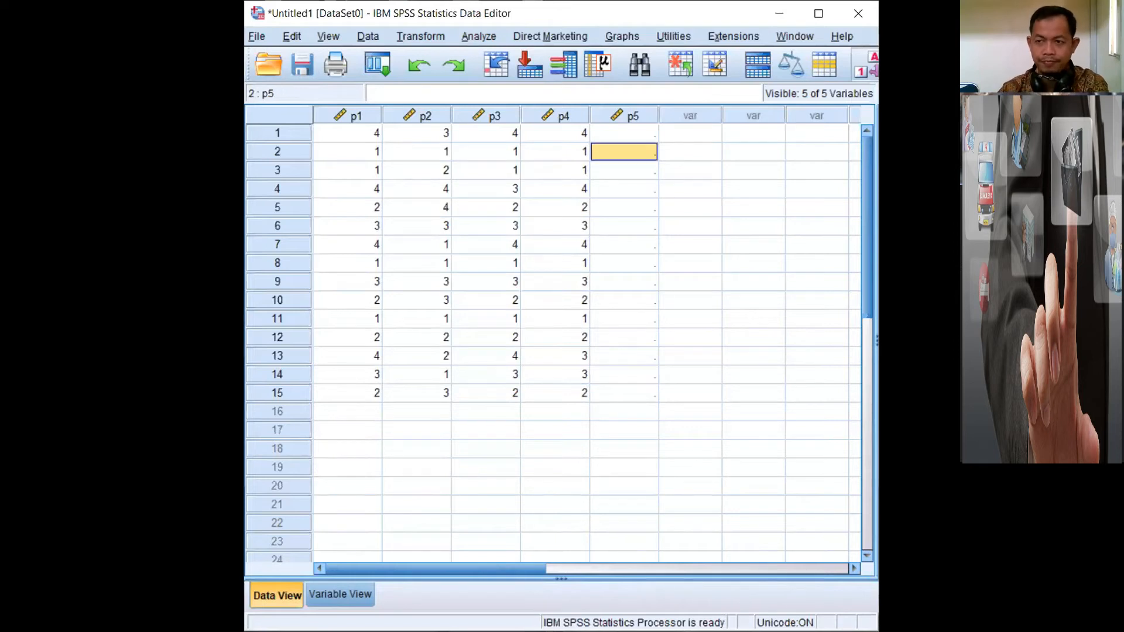
{"action": "key", "text": "alt+Tab"}
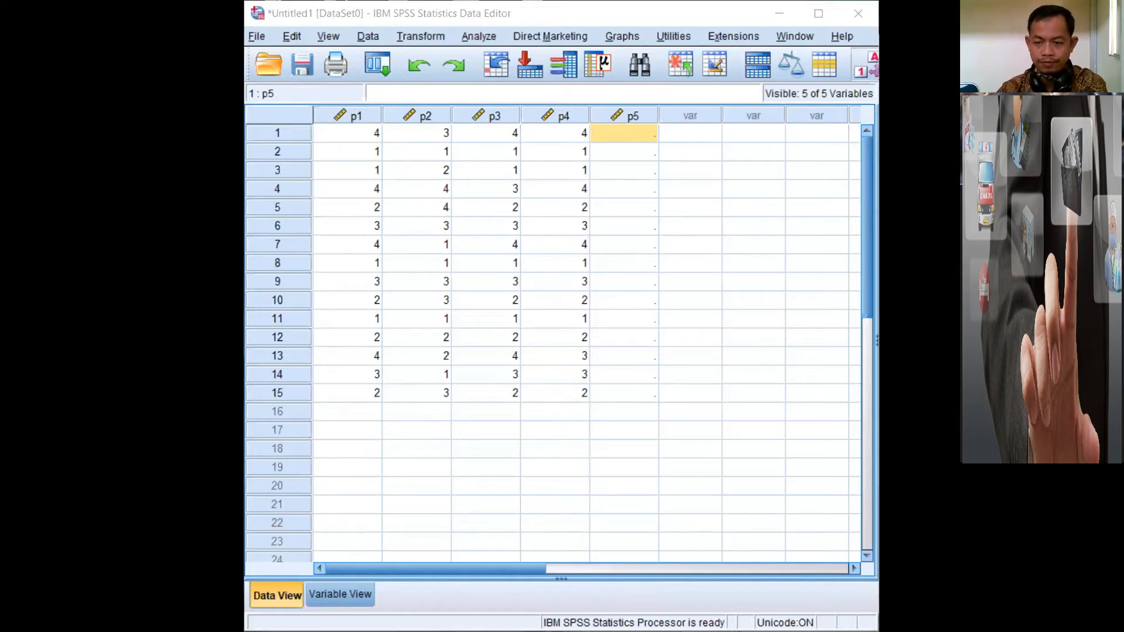
{"action": "left_click", "coordinate": [634, 135]}
{"action": "type", "text": "4"}
{"action": "key", "text": "Return"}
{"action": "type", "text": "1"}
{"action": "key", "text": "Return"}
{"action": "type", "text": "1"}
{"action": "key", "text": "Return"}
{"action": "type", "text": "4"}
{"action": "key", "text": "Return"}
{"action": "type", "text": "2"}
{"action": "key", "text": "Return"}
{"action": "type", "text": "3"}
{"action": "key", "text": "Return"}
{"action": "type", "text": "4"}
{"action": "key", "text": "Return"}
{"action": "type", "text": "1"}
{"action": "key", "text": "Return"}
{"action": "type", "text": "3"}
{"action": "key", "text": "Return"}
{"action": "type", "text": "2"}
{"action": "key", "text": "Return"}
{"action": "type", "text": "1"}
{"action": "key", "text": "Return"}
{"action": "type", "text": "2"}
{"action": "key", "text": "Return"}
{"action": "type", "text": "4"}
{"action": "key", "text": "Return"}
{"action": "type", "text": "3"}
{"action": "key", "text": "Return"}
{"action": "type", "text": "2"}
{"action": "key", "text": "Tab"}
Check the entered p2 values row by row, from row 13 up to row 1.
{"action": "key", "text": "Up"}
{"action": "key", "text": "Left"}
{"action": "left_click", "coordinate": [417, 355]}
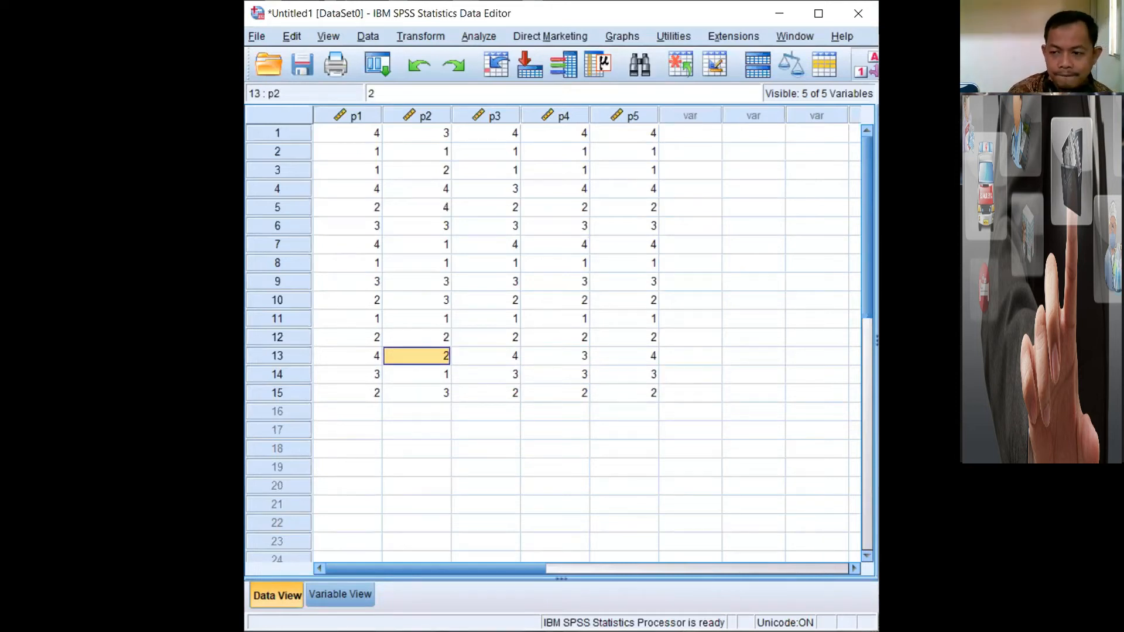
{"action": "key", "text": "Up"}
{"action": "key", "text": "Up"}
{"action": "key", "text": "Up"}
{"action": "key", "text": "Up"}
{"action": "key", "text": "Up"}
{"action": "key", "text": "Up"}
{"action": "key", "text": "Up"}
{"action": "key", "text": "Up"}
{"action": "key", "text": "Up"}
{"action": "key", "text": "Up"}
{"action": "key", "text": "Up"}
{"action": "key", "text": "Up"}
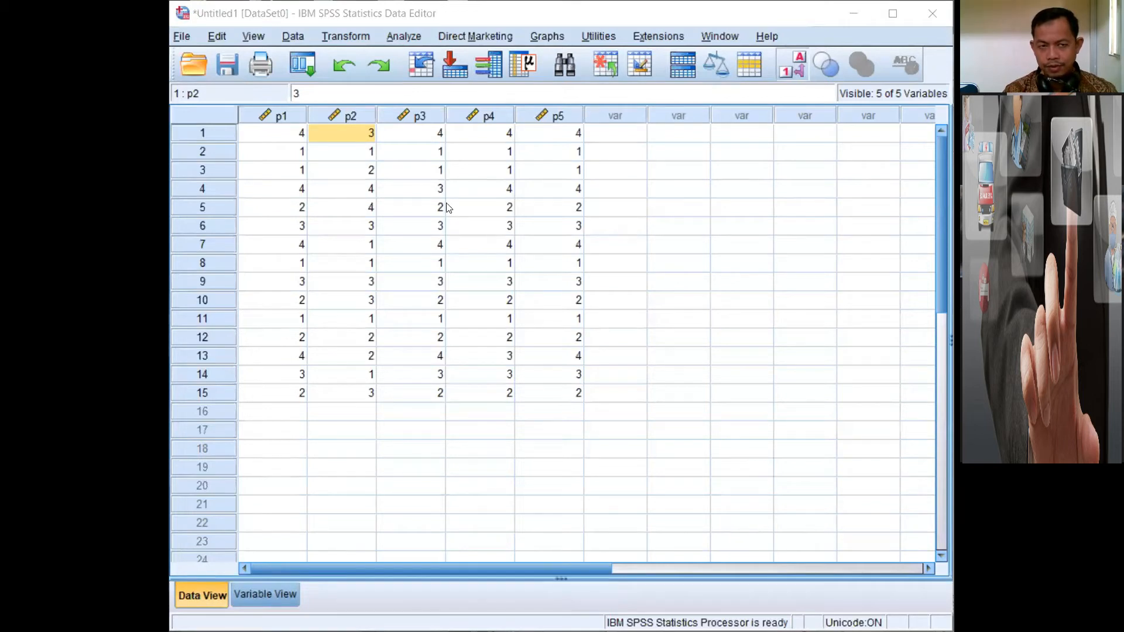
Start a Reliability Analysis and add the variables p1, p2, p3, p4 and p5 as its items.
{"action": "left_click", "coordinate": [405, 35]}
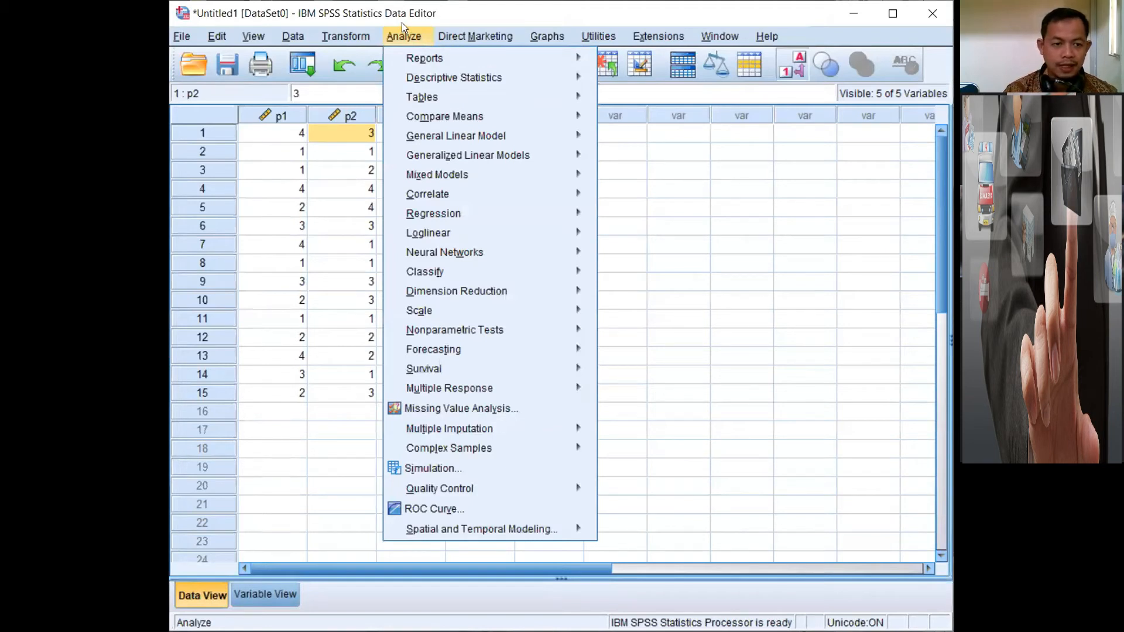
{"action": "mouse_move", "coordinate": [439, 311]}
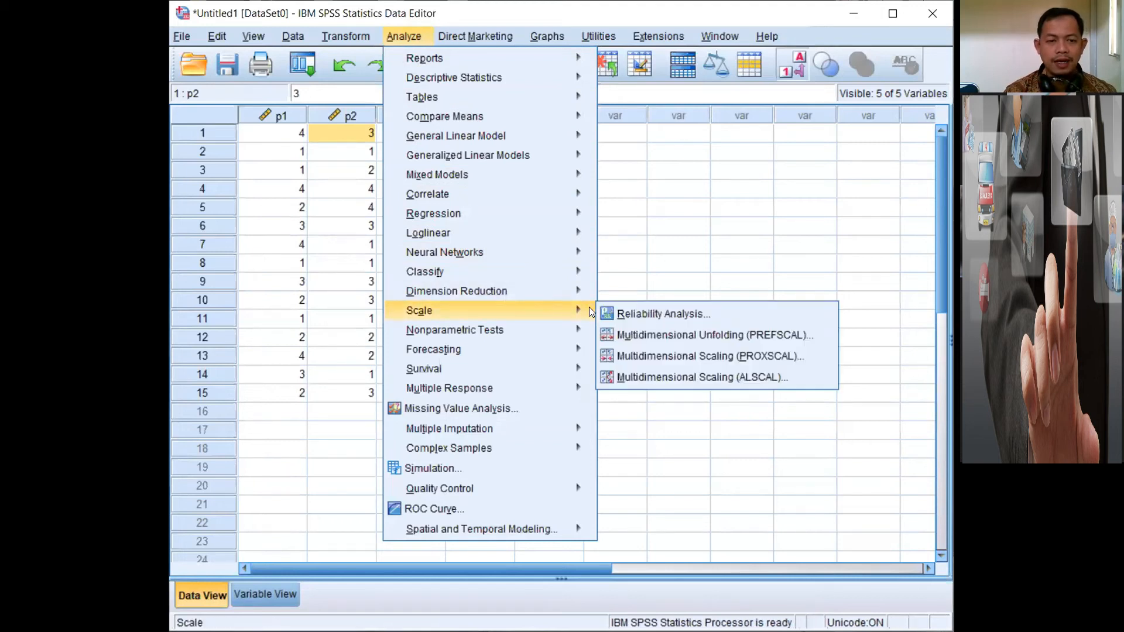
{"action": "left_click", "coordinate": [708, 315]}
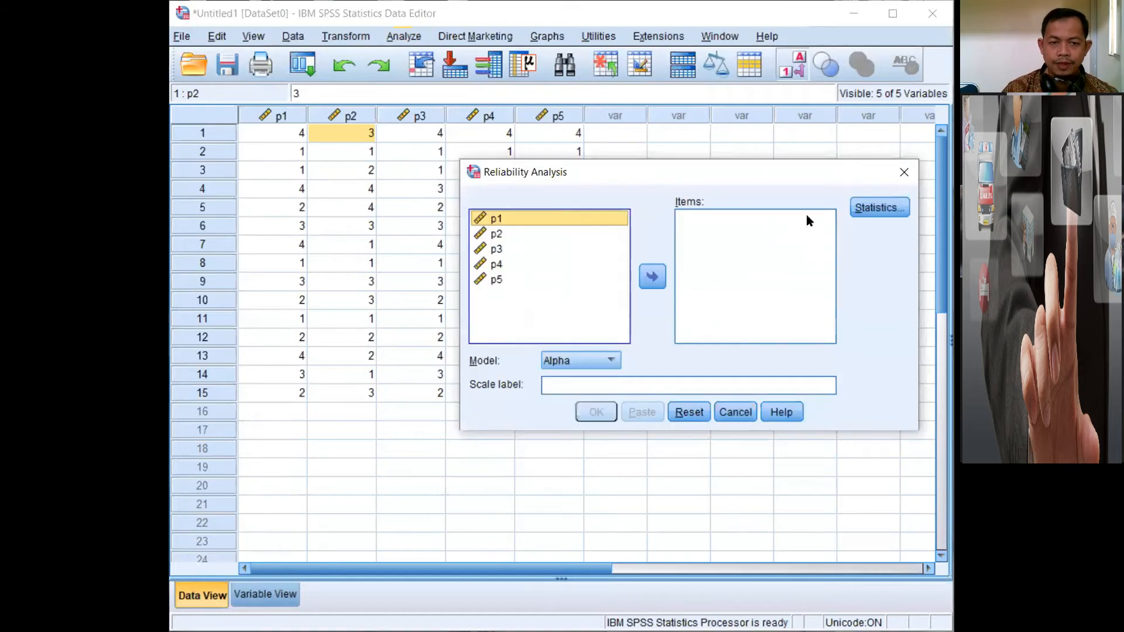
{"action": "left_click_drag", "start_coordinate": [797, 172], "coordinate": [707, 144]}
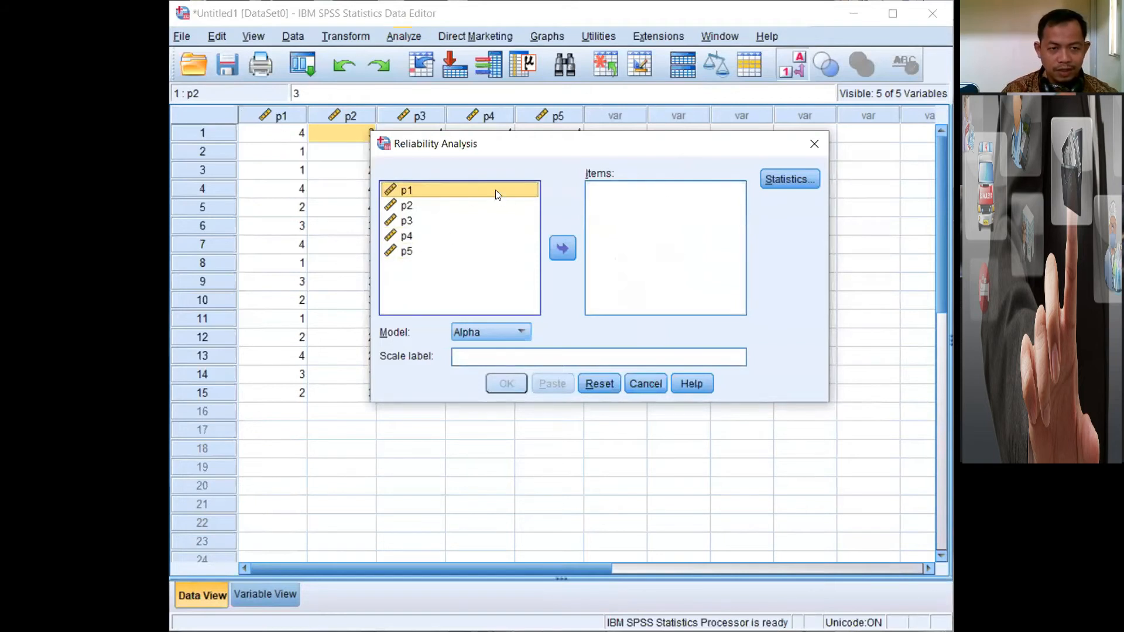
{"action": "left_click", "coordinate": [562, 248]}
{"action": "left_click", "coordinate": [434, 193]}
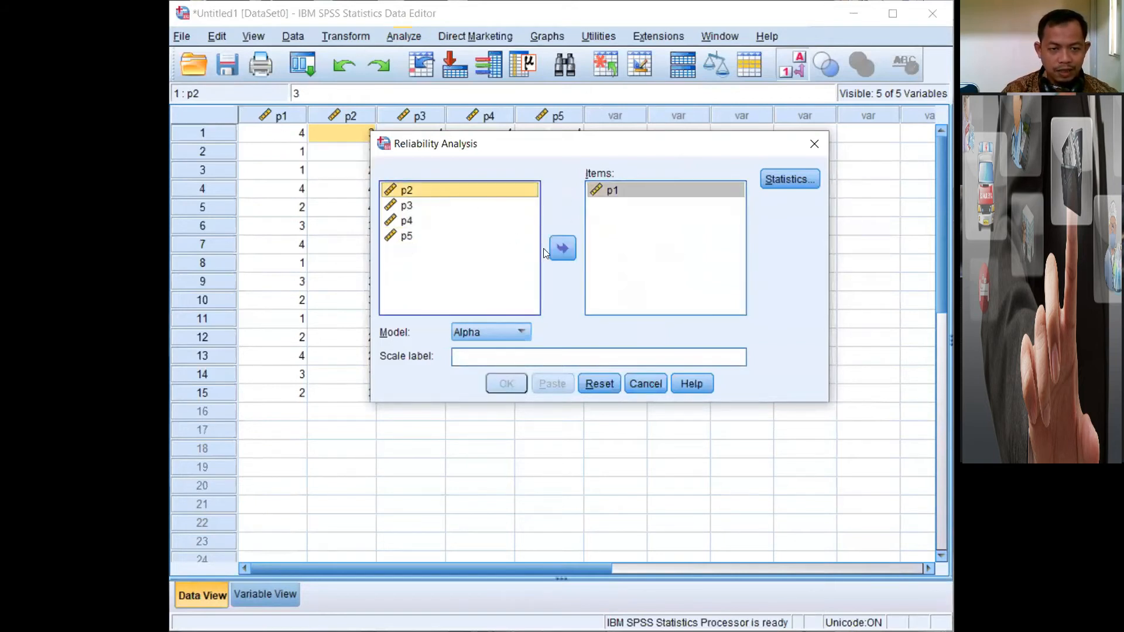
{"action": "left_click", "coordinate": [562, 248]}
{"action": "left_click", "coordinate": [446, 191]}
{"action": "left_click", "coordinate": [559, 246]}
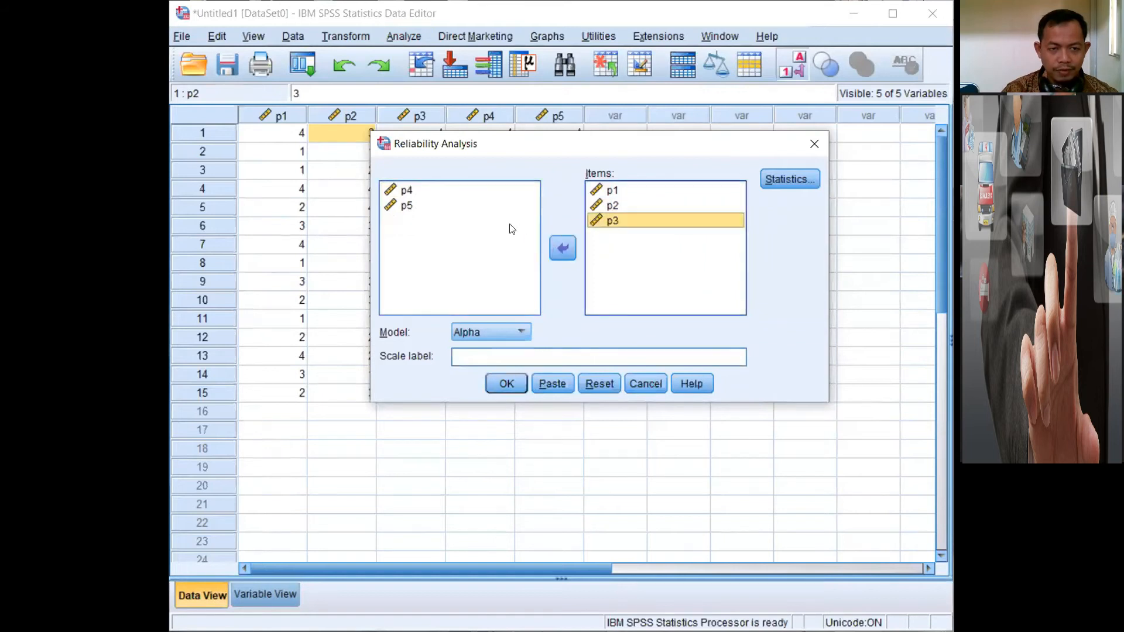
{"action": "left_click", "coordinate": [409, 190]}
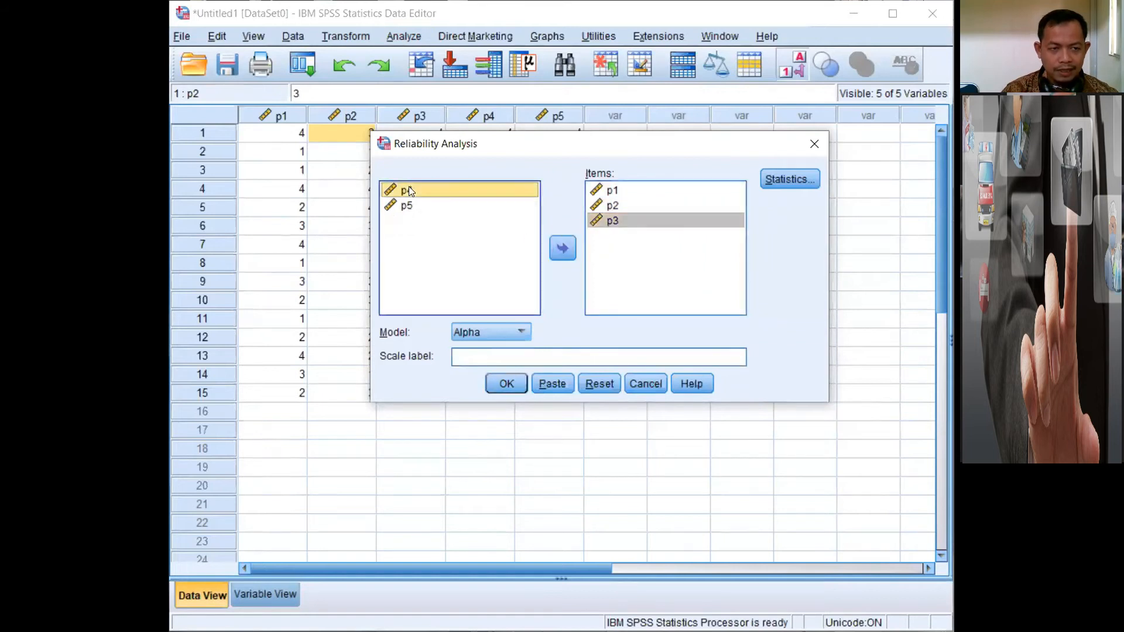
{"action": "left_click", "coordinate": [559, 242]}
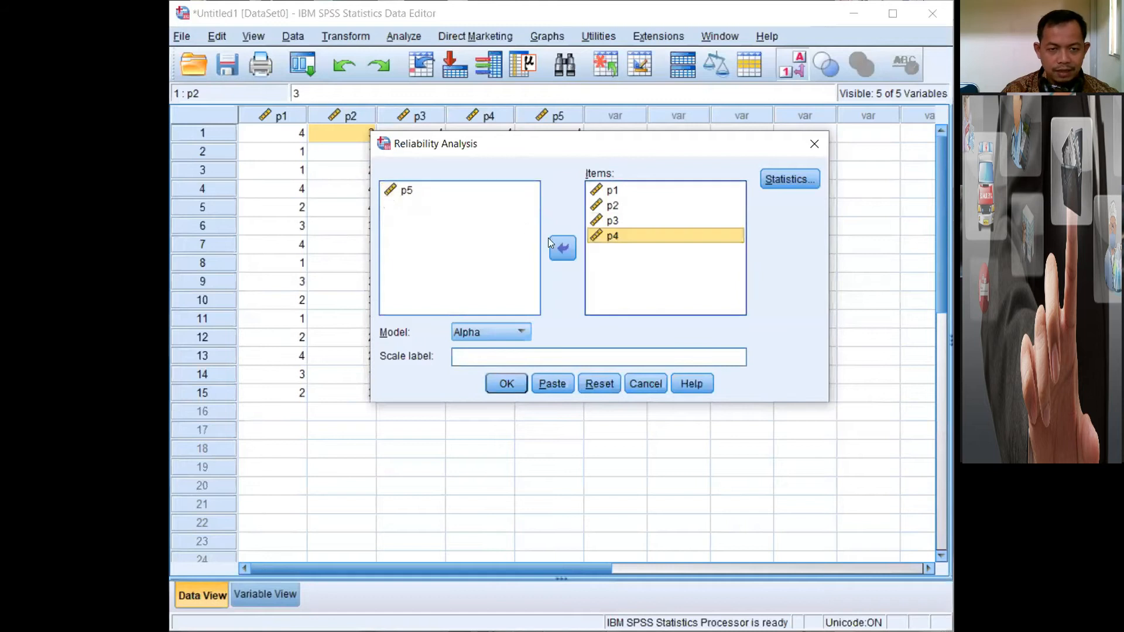
{"action": "left_click", "coordinate": [448, 193]}
{"action": "left_click", "coordinate": [562, 248]}
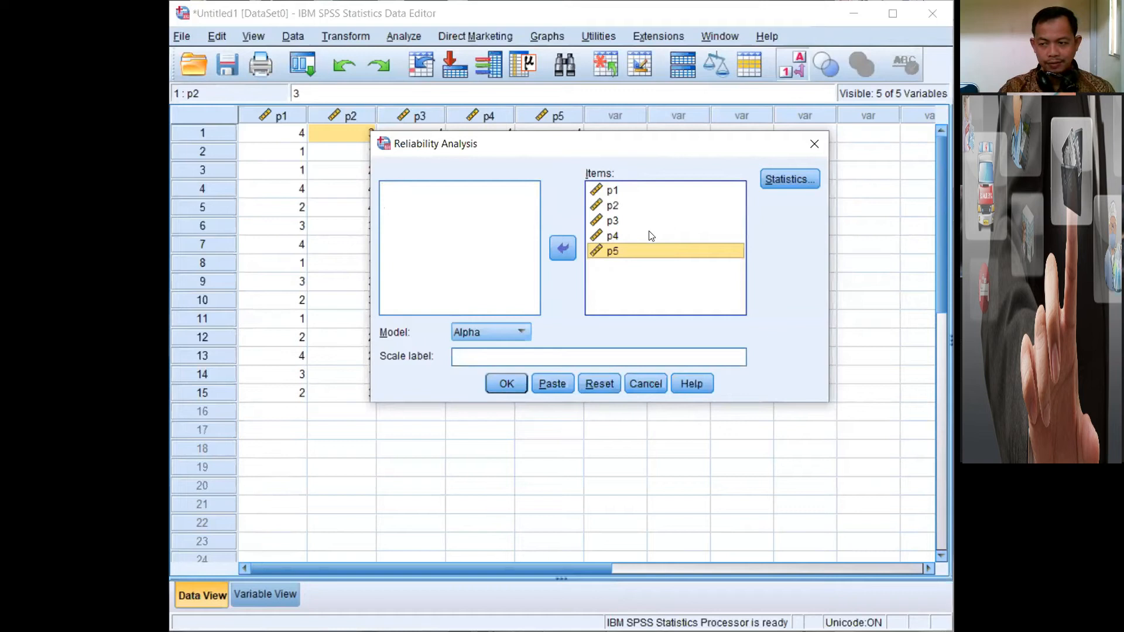
Request descriptives for item, scale and scale if item deleted in the reliability statistics.
{"action": "left_click", "coordinate": [806, 179]}
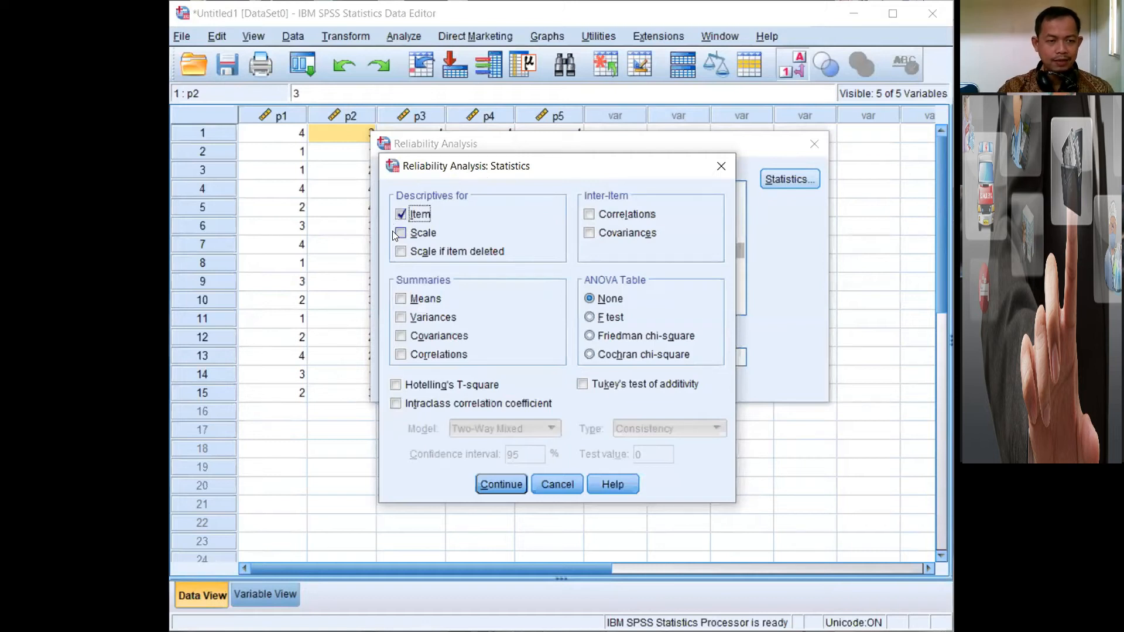
{"action": "left_click", "coordinate": [406, 251]}
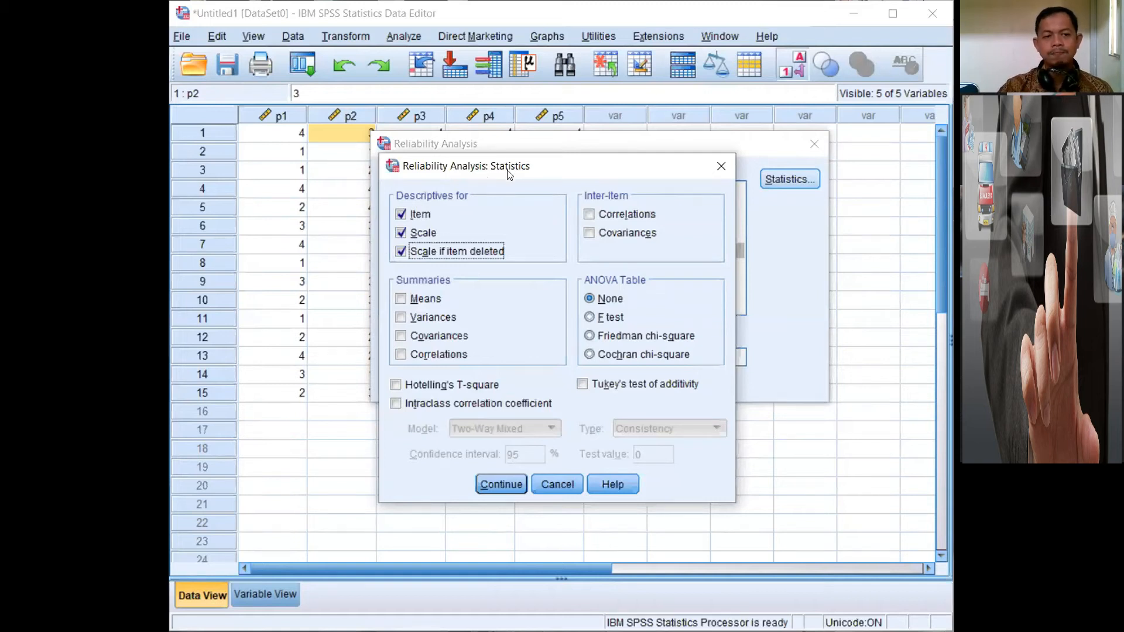
{"action": "left_click_drag", "start_coordinate": [508, 165], "coordinate": [515, 91]}
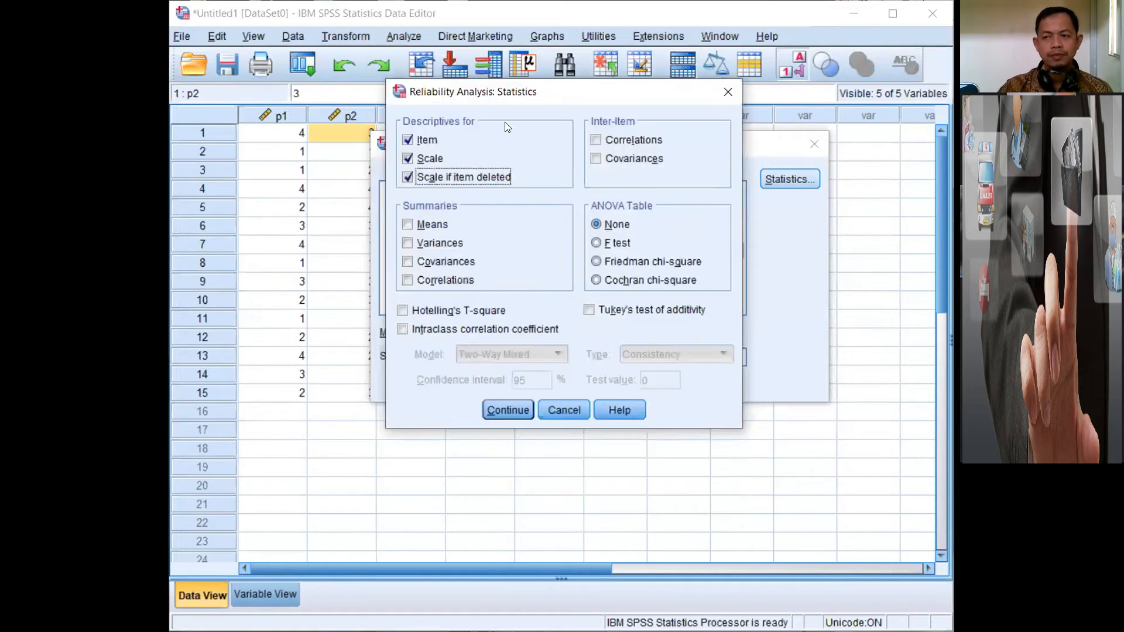
{"action": "left_click", "coordinate": [507, 410]}
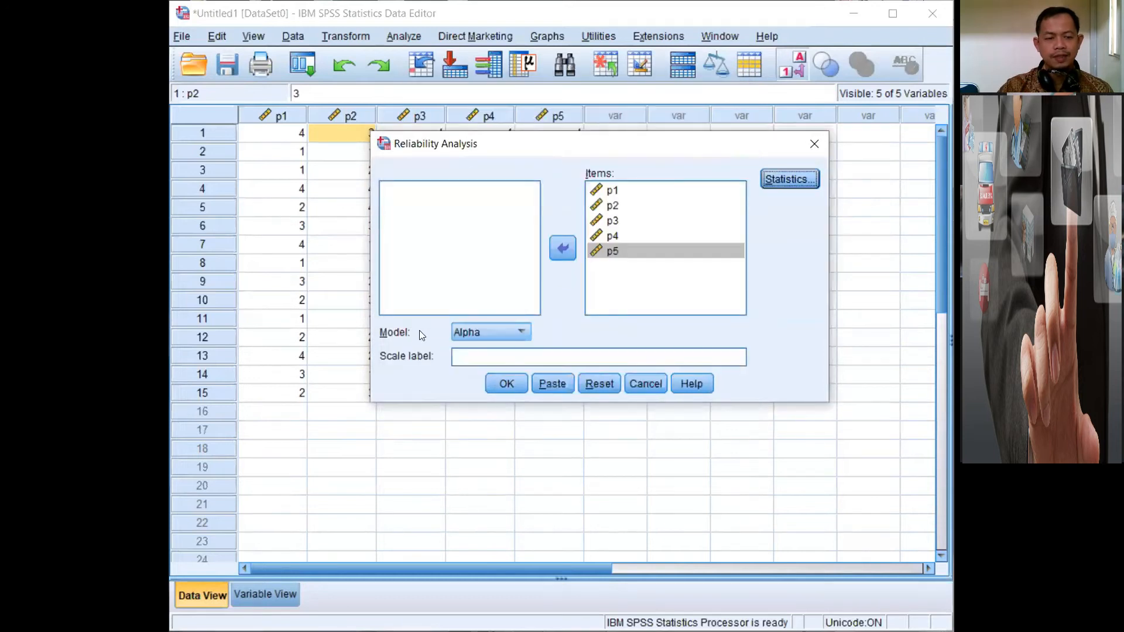
Choose the Alpha model for the reliability analysis and run it.
{"action": "left_click", "coordinate": [490, 332]}
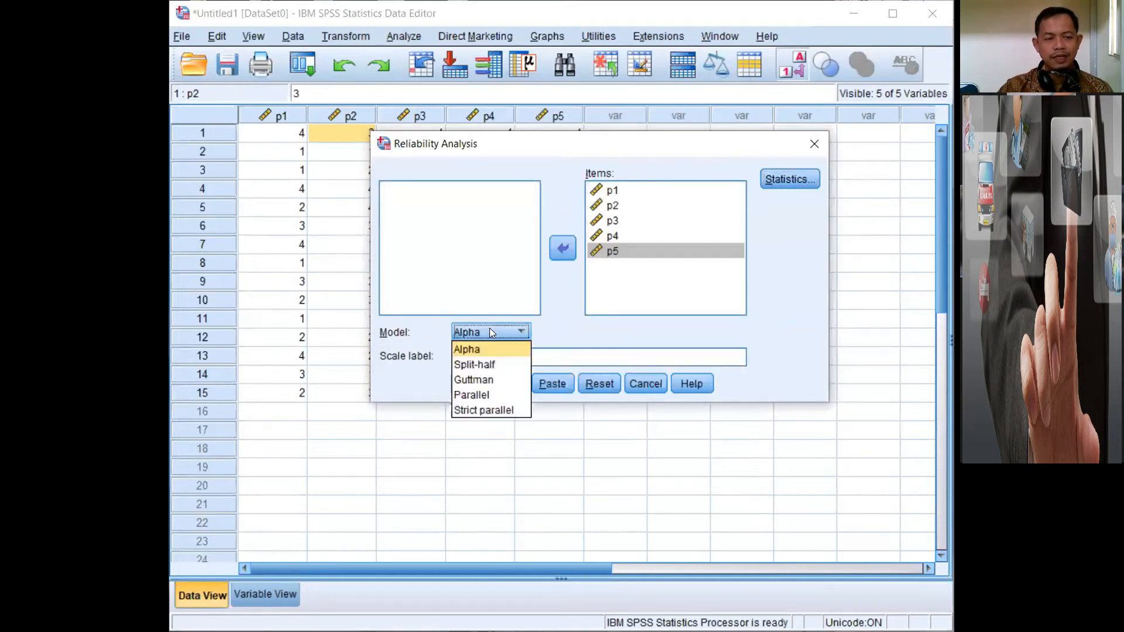
{"action": "left_click", "coordinate": [495, 348]}
{"action": "left_click", "coordinate": [515, 331]}
{"action": "left_click", "coordinate": [499, 349]}
{"action": "left_click", "coordinate": [506, 329]}
{"action": "left_click", "coordinate": [484, 347]}
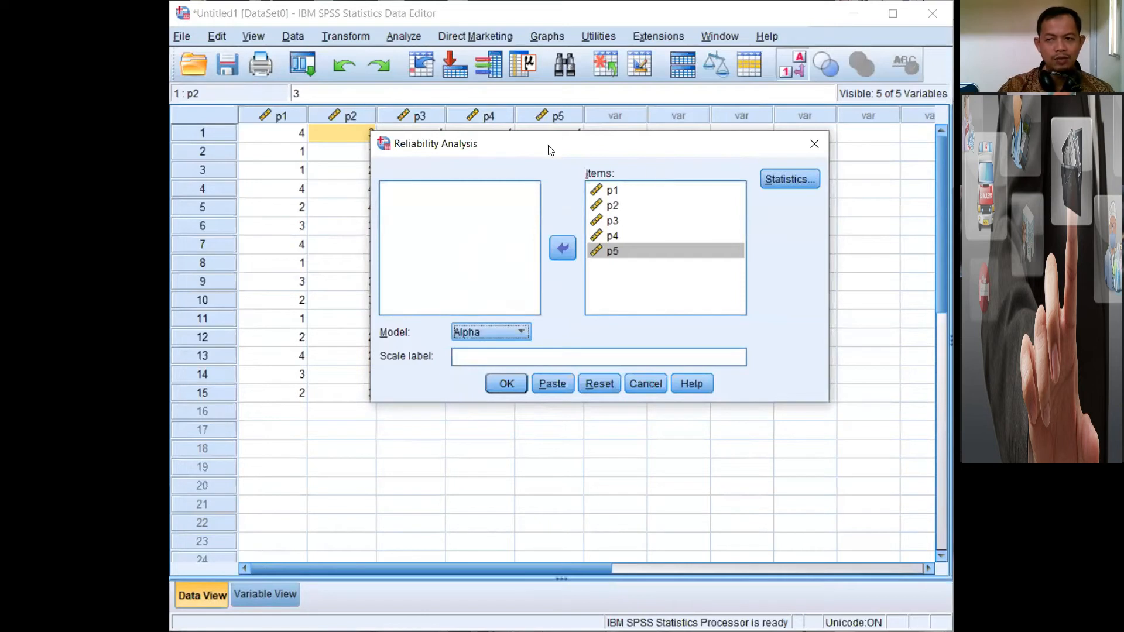
{"action": "left_click_drag", "start_coordinate": [553, 150], "coordinate": [558, 125]}
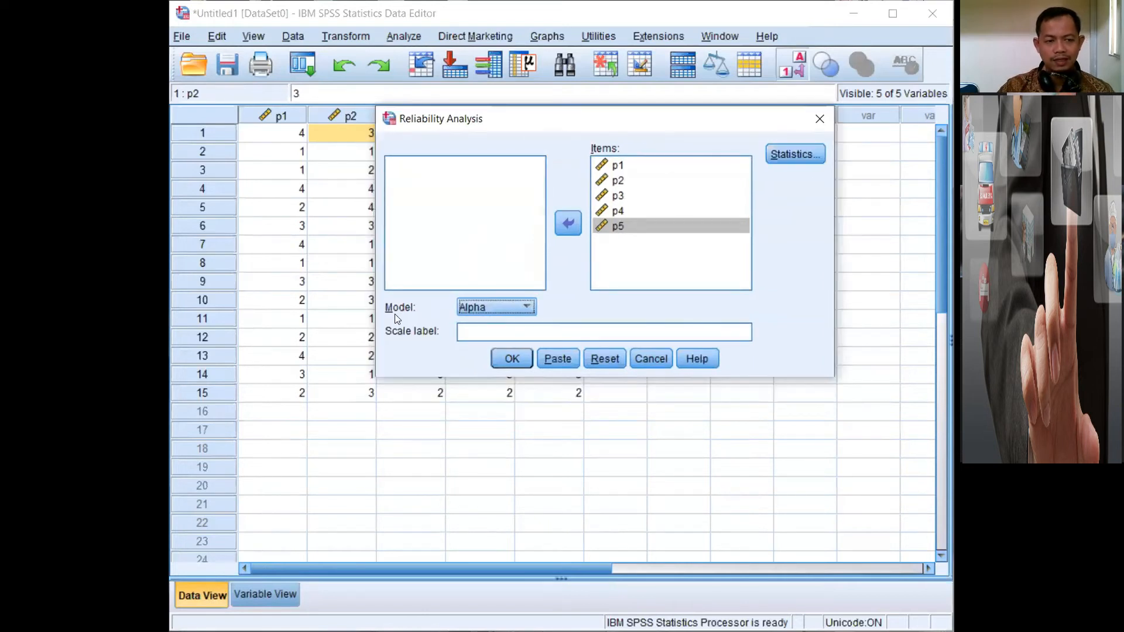
{"action": "left_click", "coordinate": [520, 359]}
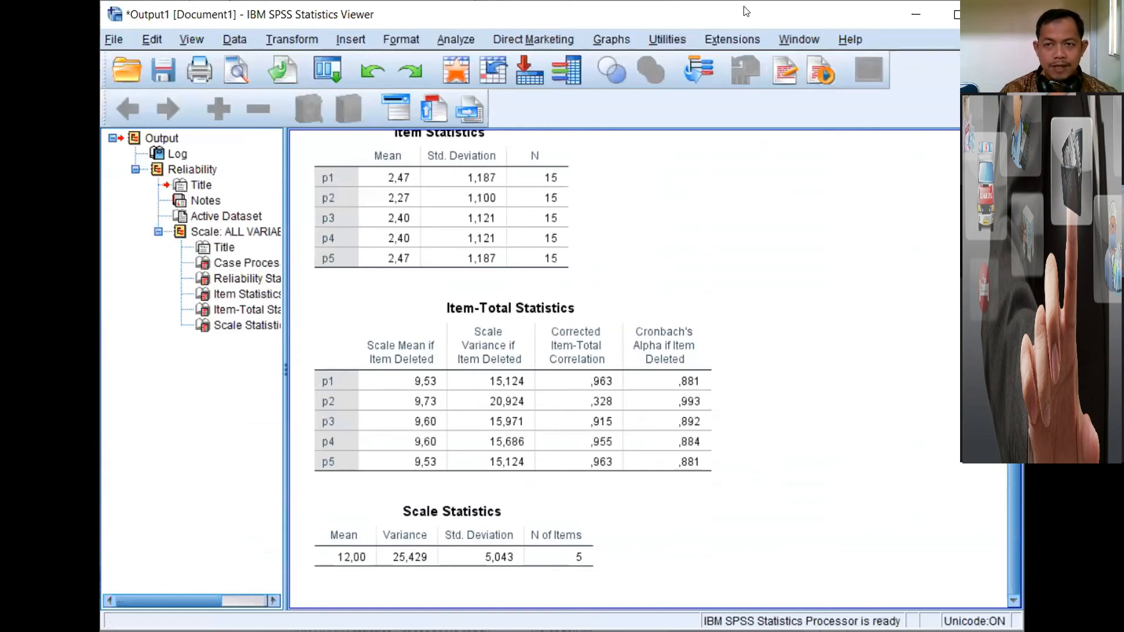
Examine the Item-Total Statistics table, reading the corrected item-total correlation of each item for comparison with the r-table value.
{"action": "left_click", "coordinate": [573, 401]}
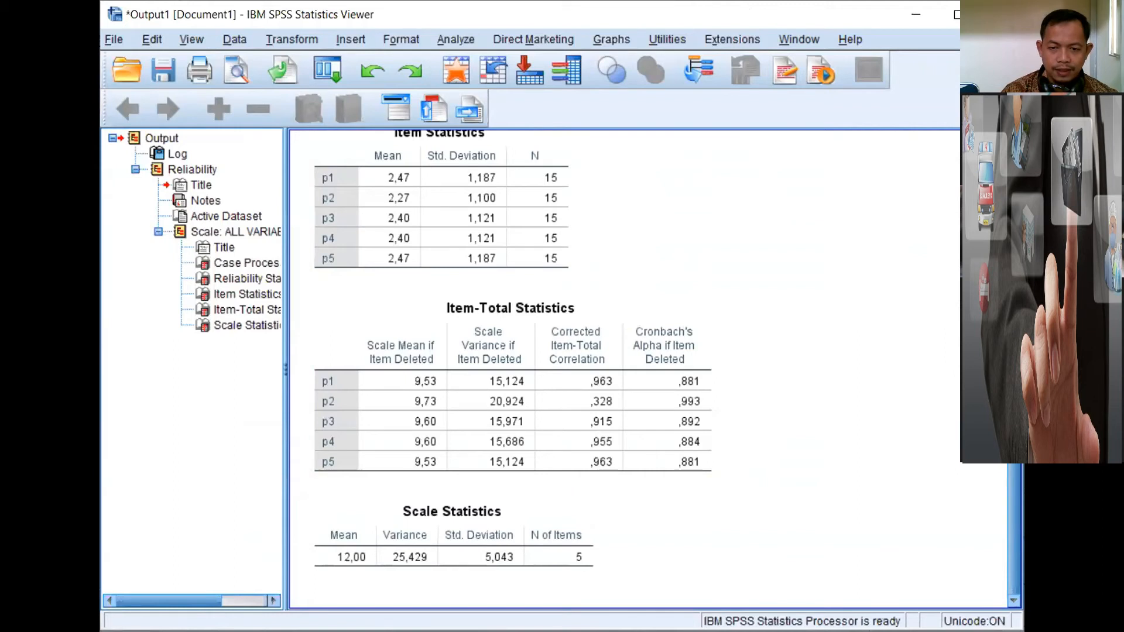
{"action": "left_click", "coordinate": [539, 373]}
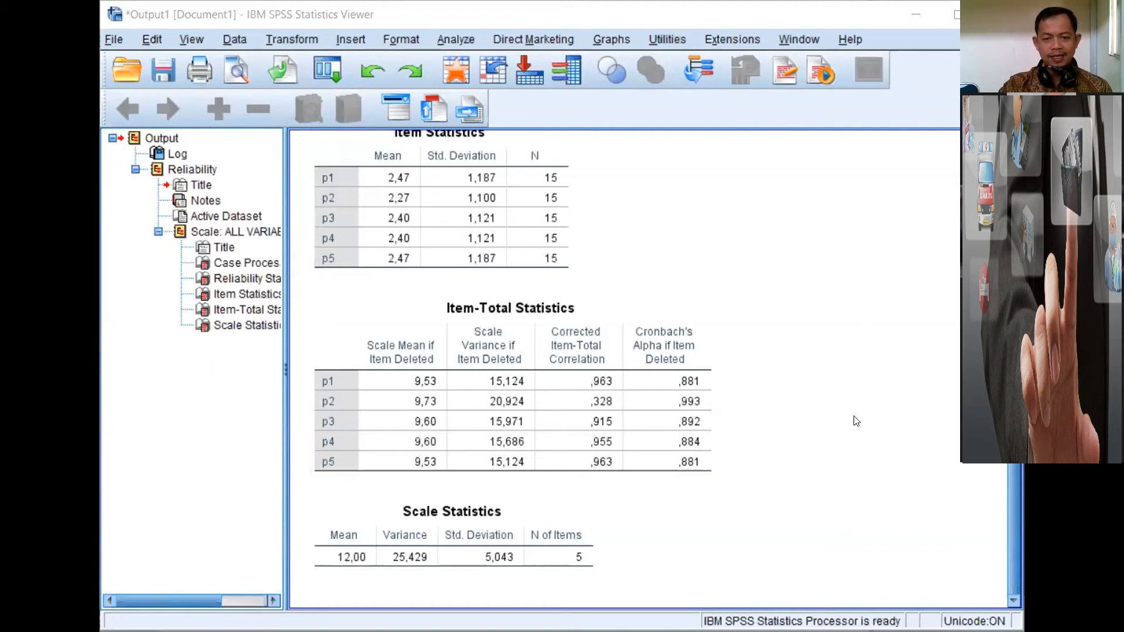
{"action": "left_click", "coordinate": [620, 326]}
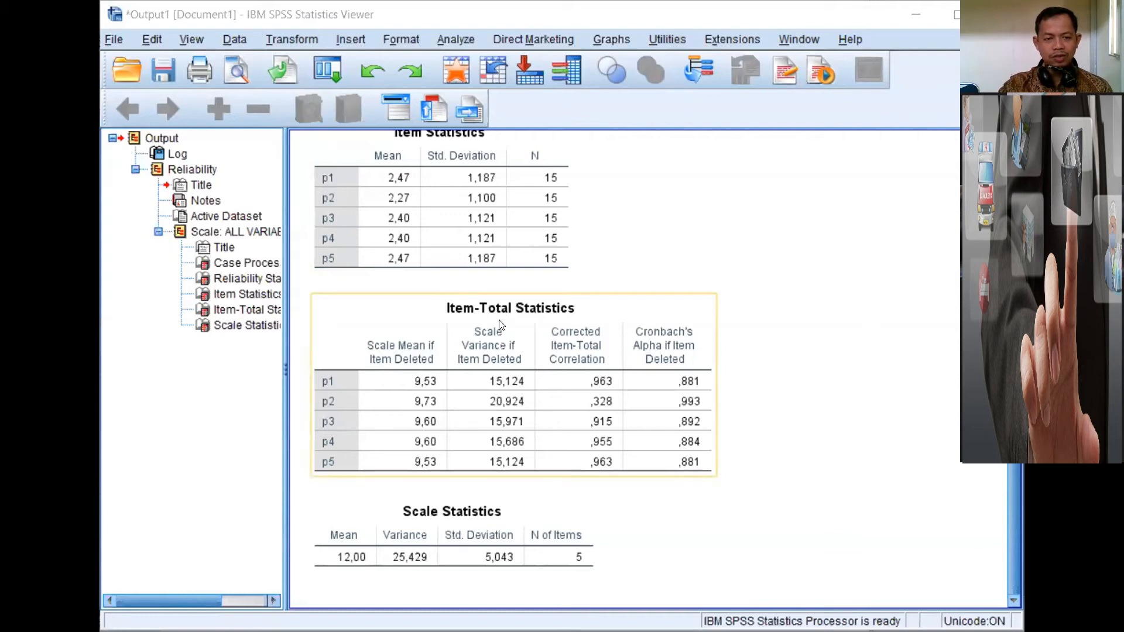
{"action": "scroll", "coordinate": [512, 363], "scroll_direction": "up", "scroll_amount": 2}
{"action": "scroll", "coordinate": [514, 364], "scroll_direction": "down", "scroll_amount": 2}
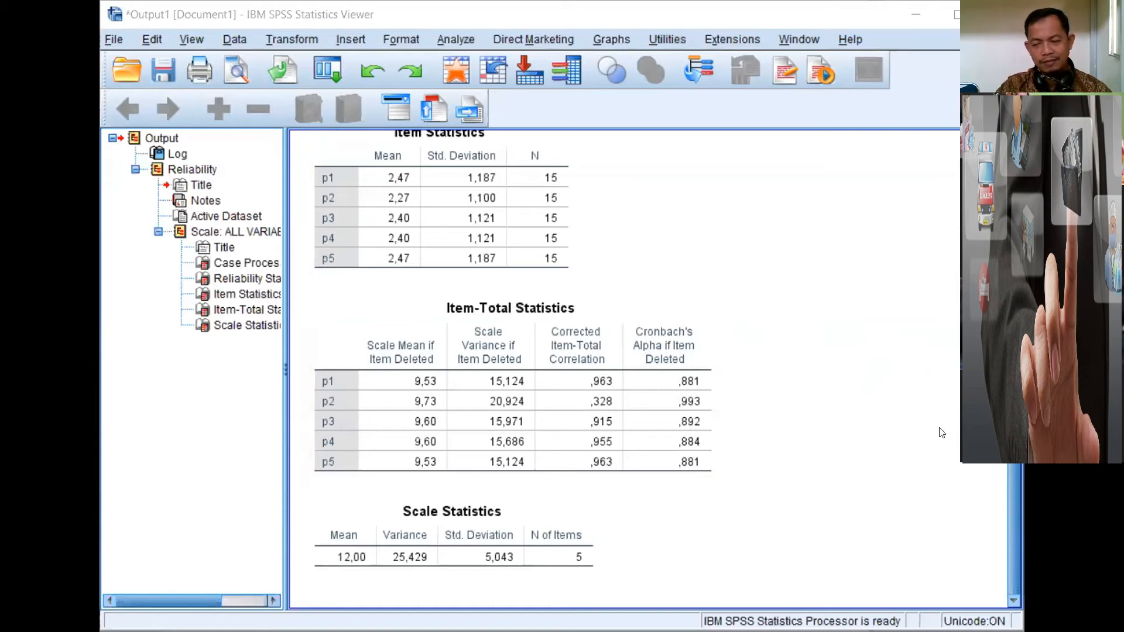
{"action": "left_click", "coordinate": [498, 363]}
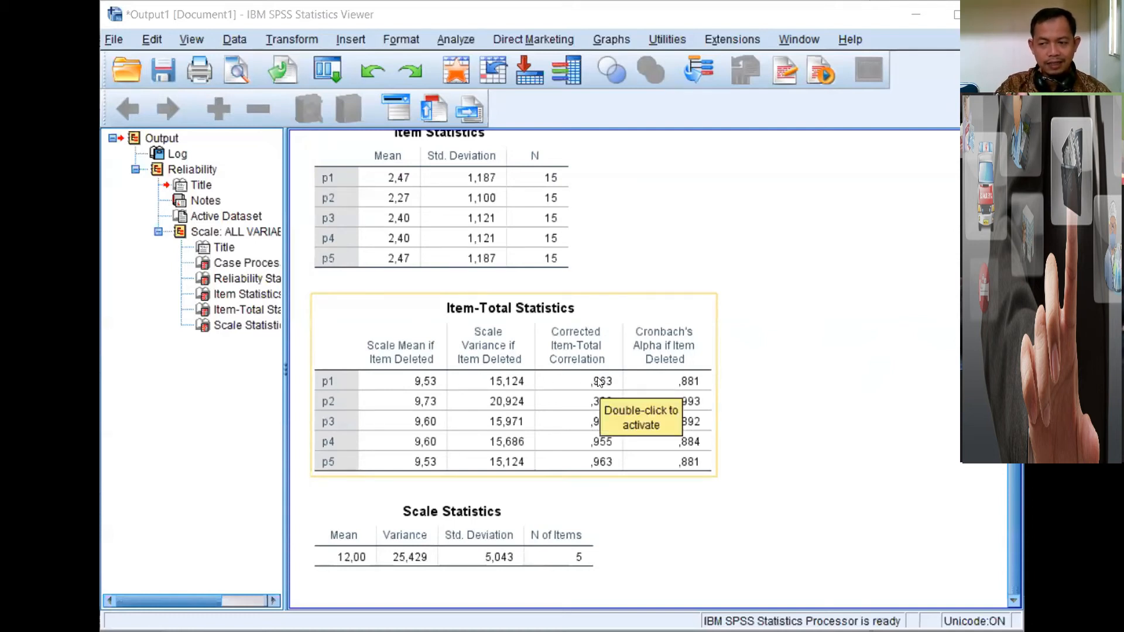
{"action": "left_click", "coordinate": [752, 399]}
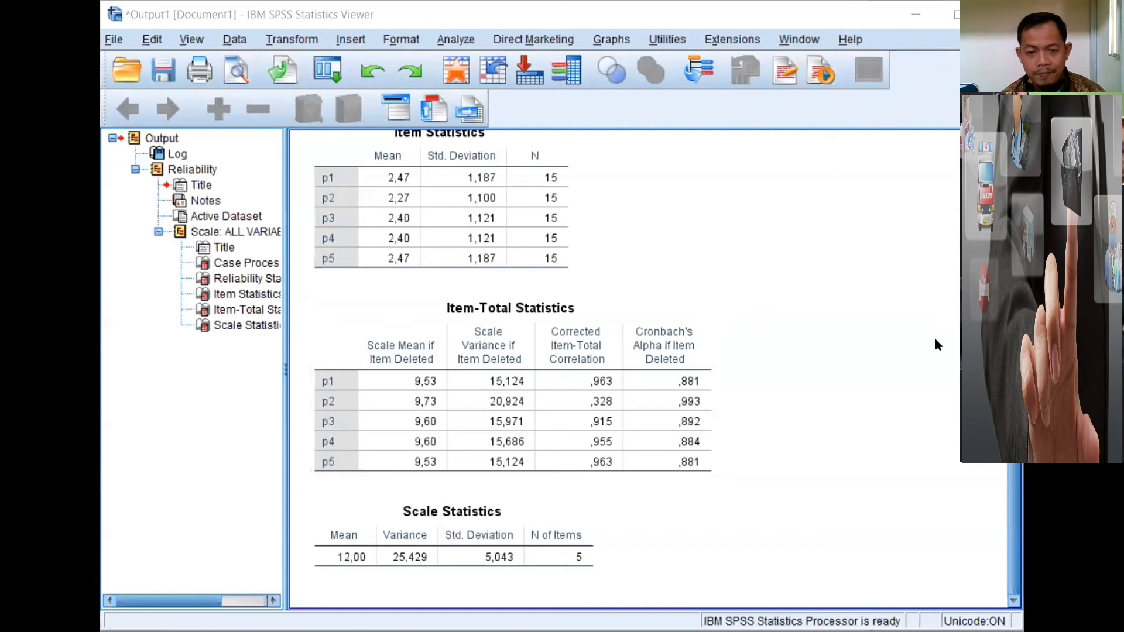
{"action": "left_click", "coordinate": [377, 397]}
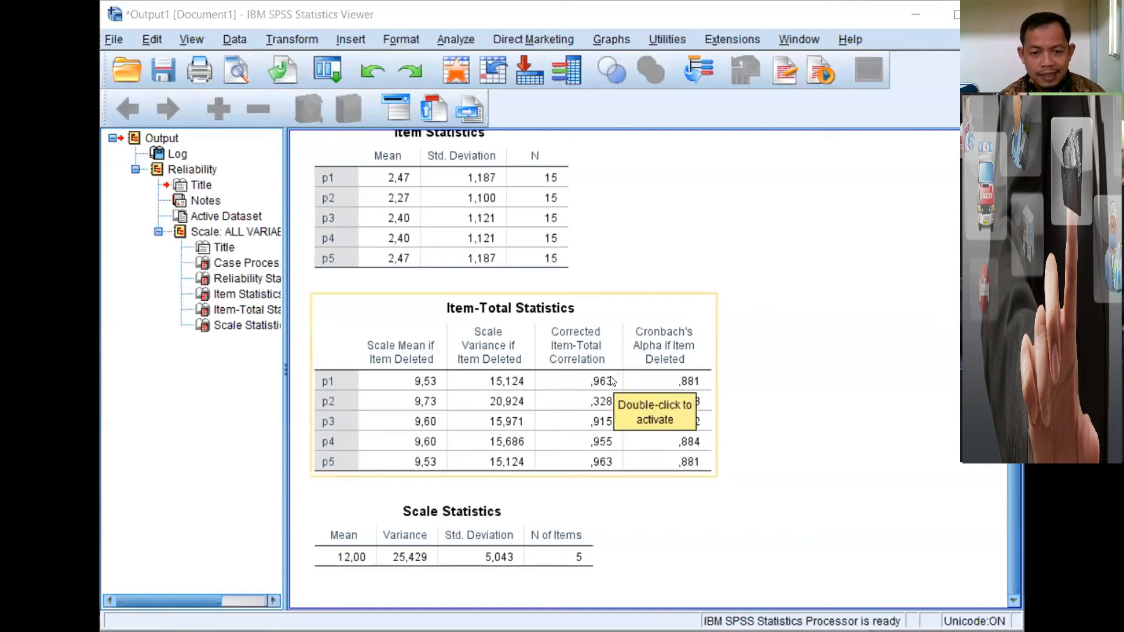
{"action": "left_click", "coordinate": [924, 416]}
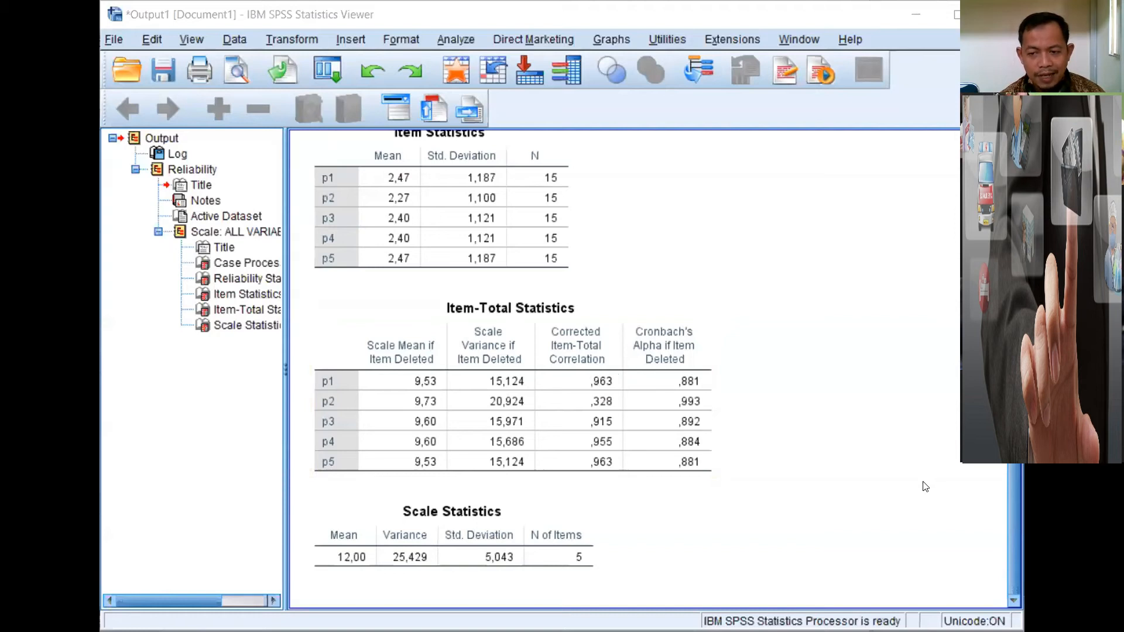
{"action": "left_click", "coordinate": [326, 385]}
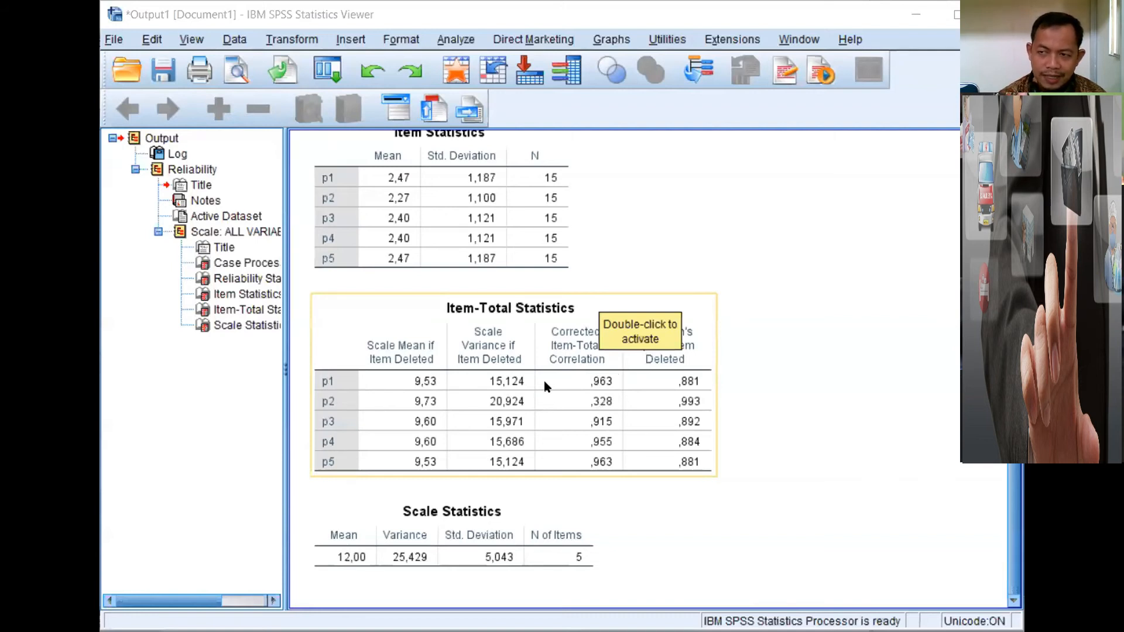
{"action": "left_click", "coordinate": [928, 370]}
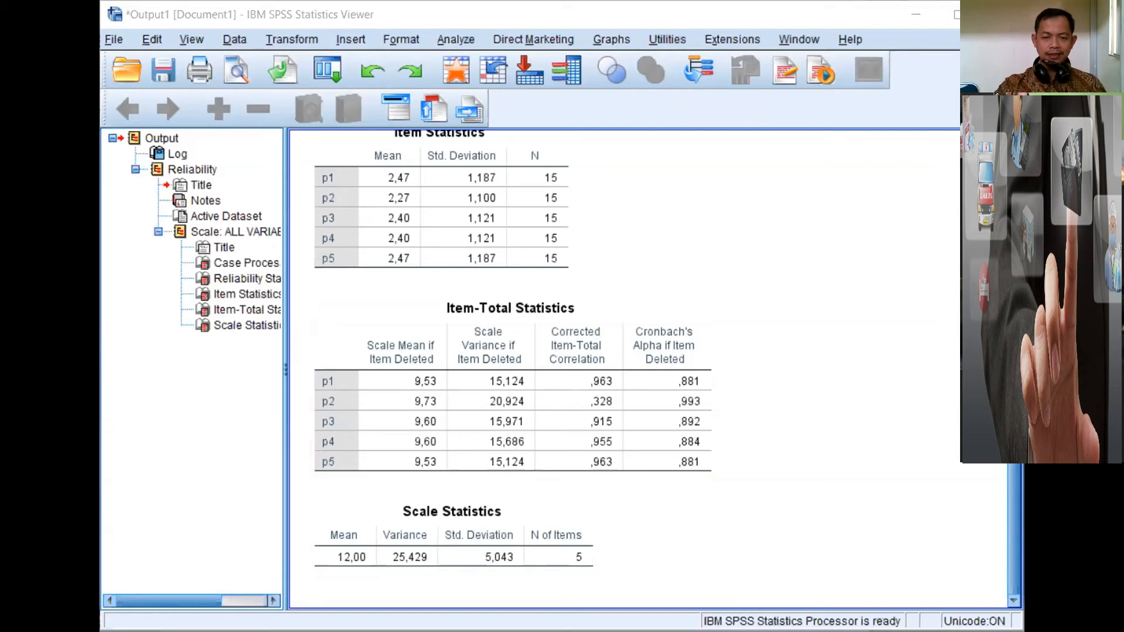
Reopen the Reliability Analysis from the data set and remove the variable p2 from its items.
{"action": "key", "text": "alt+Tab"}
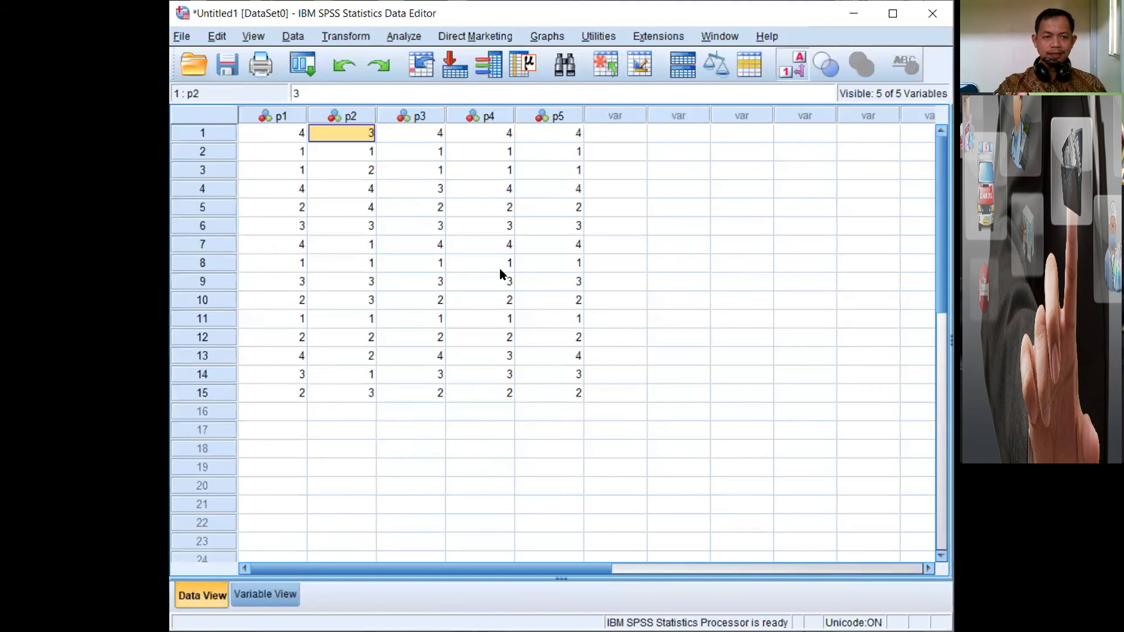
{"action": "left_click", "coordinate": [404, 36]}
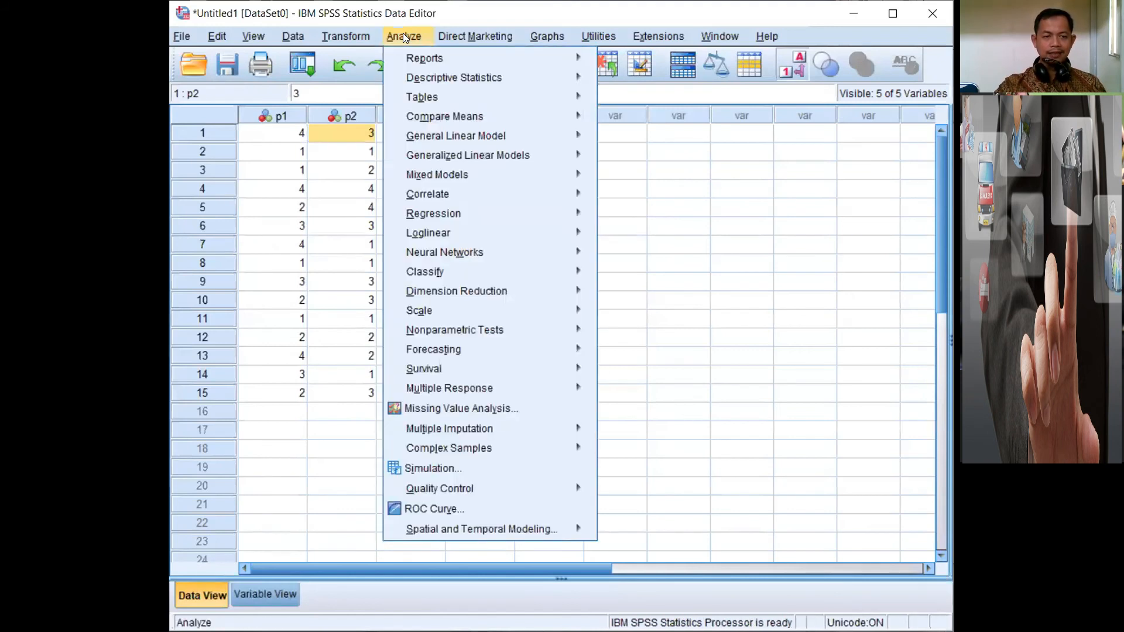
{"action": "mouse_move", "coordinate": [430, 138]}
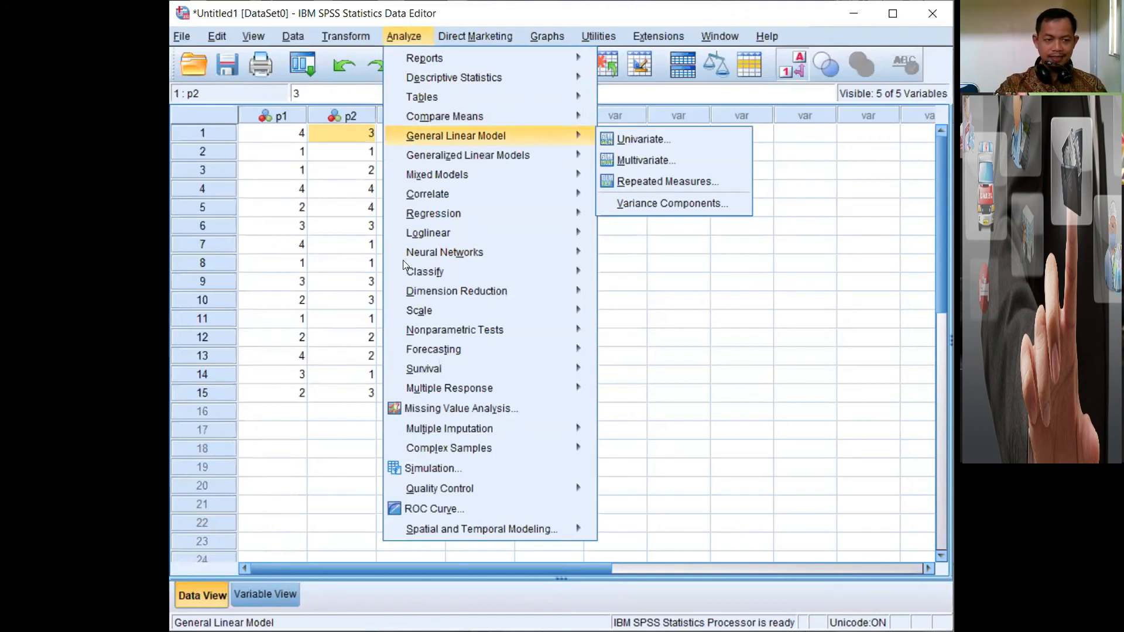
{"action": "mouse_move", "coordinate": [445, 35]}
{"action": "mouse_move", "coordinate": [410, 37]}
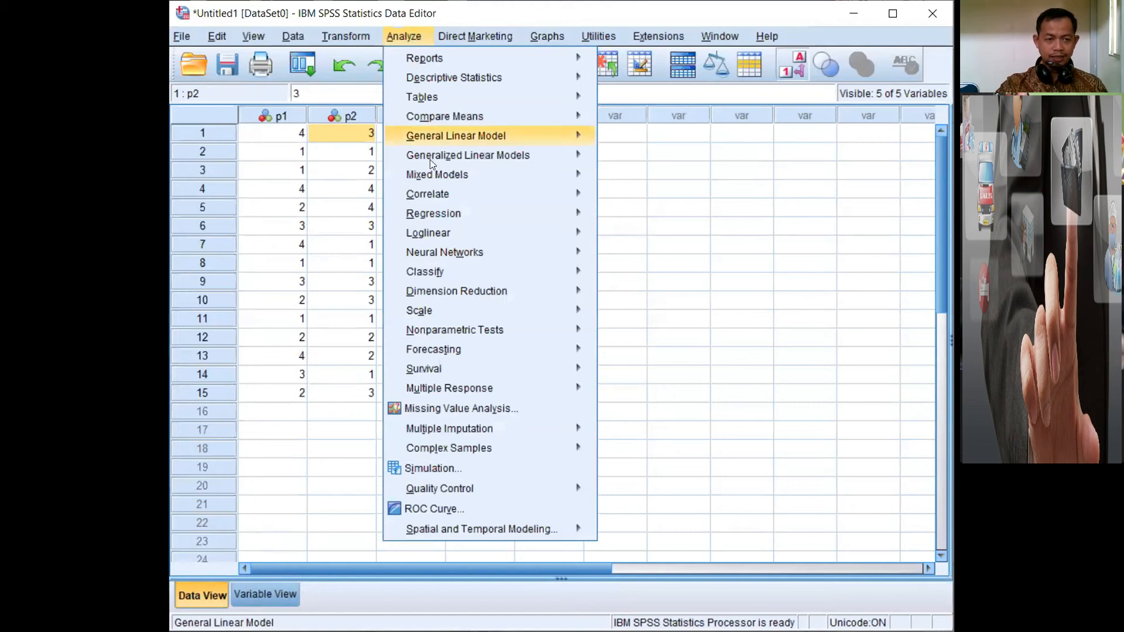
{"action": "mouse_move", "coordinate": [445, 310]}
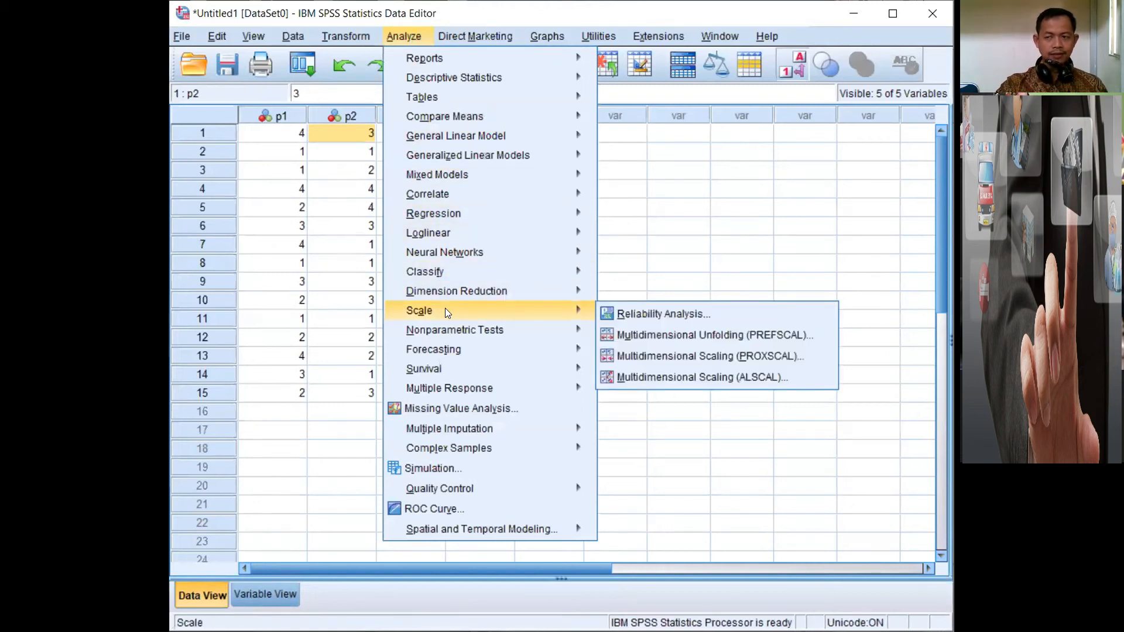
{"action": "left_click", "coordinate": [658, 316]}
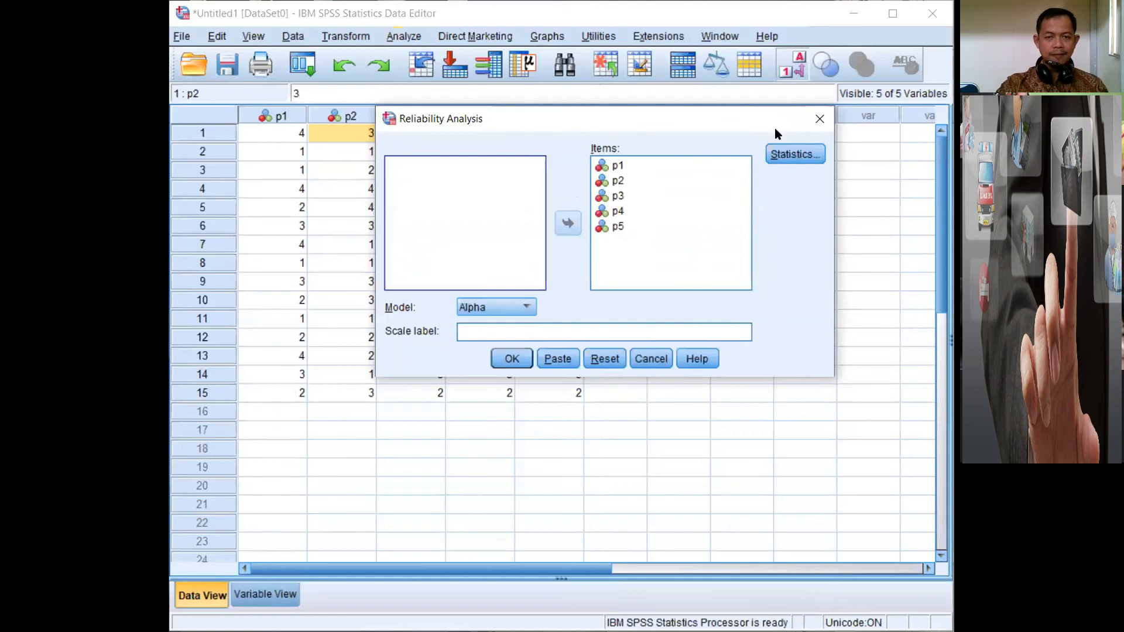
{"action": "left_click_drag", "start_coordinate": [652, 119], "coordinate": [675, 144]}
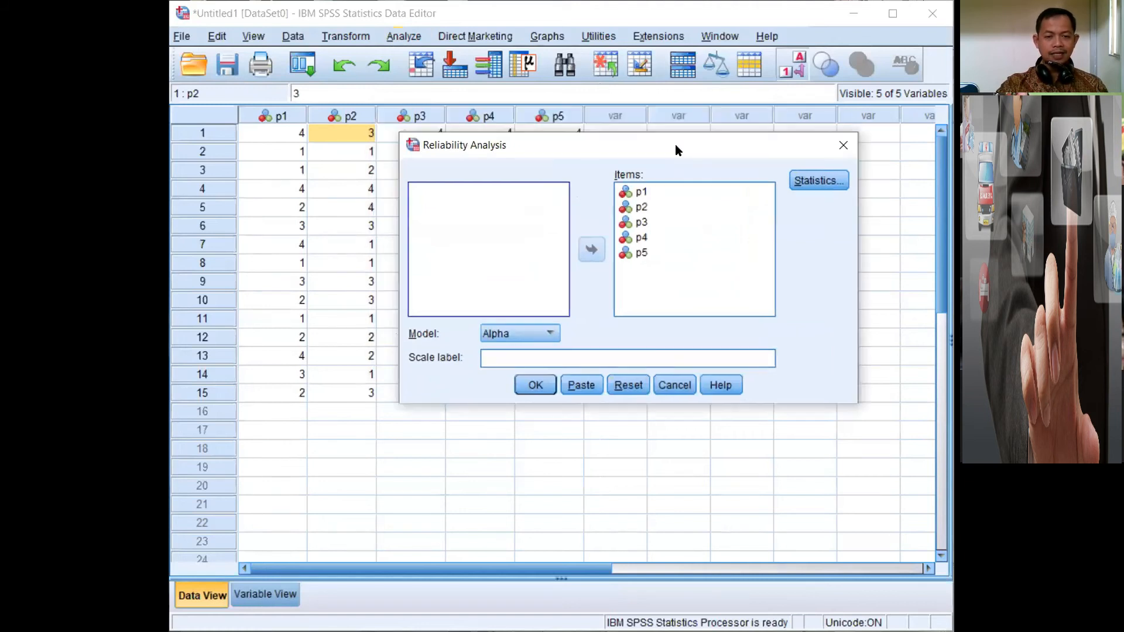
{"action": "left_click", "coordinate": [645, 207]}
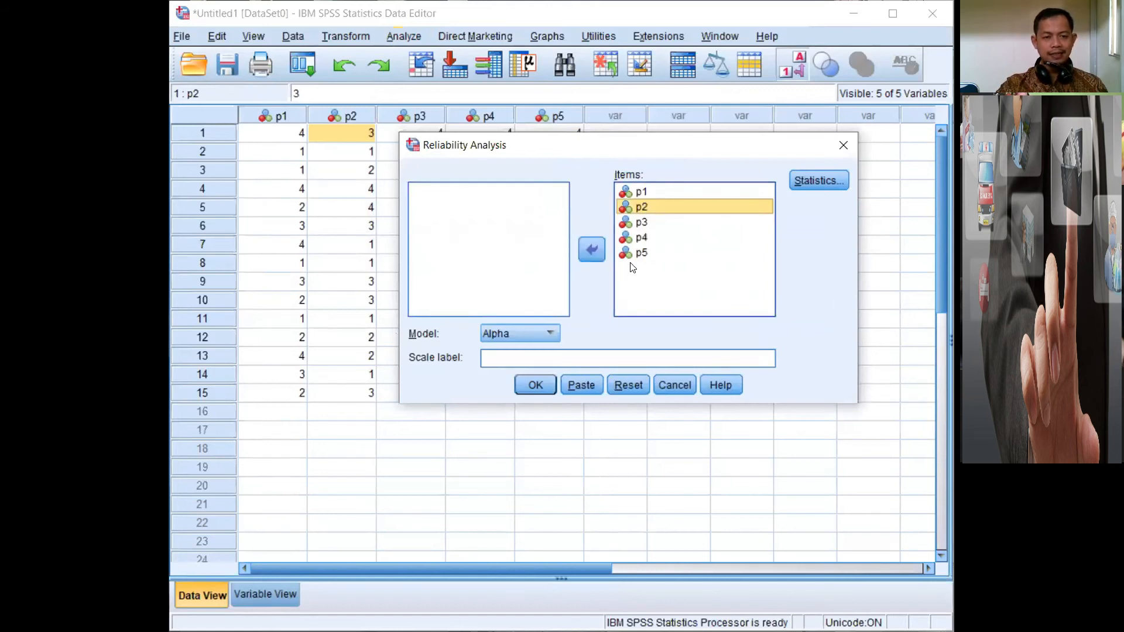
{"action": "left_click", "coordinate": [591, 252]}
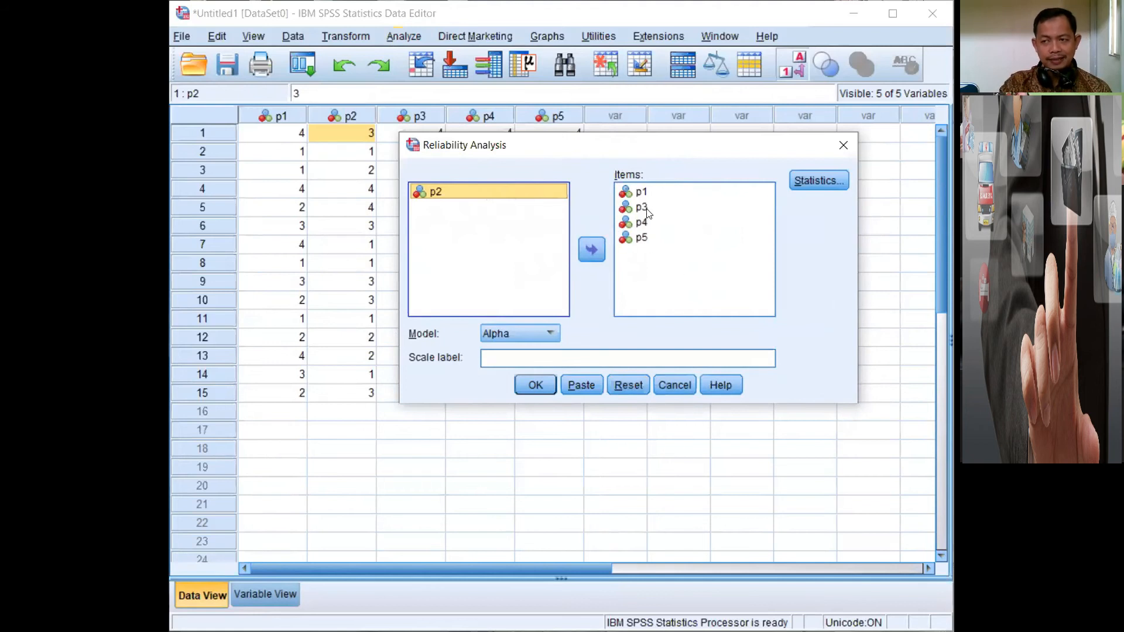
{"action": "left_click", "coordinate": [727, 213]}
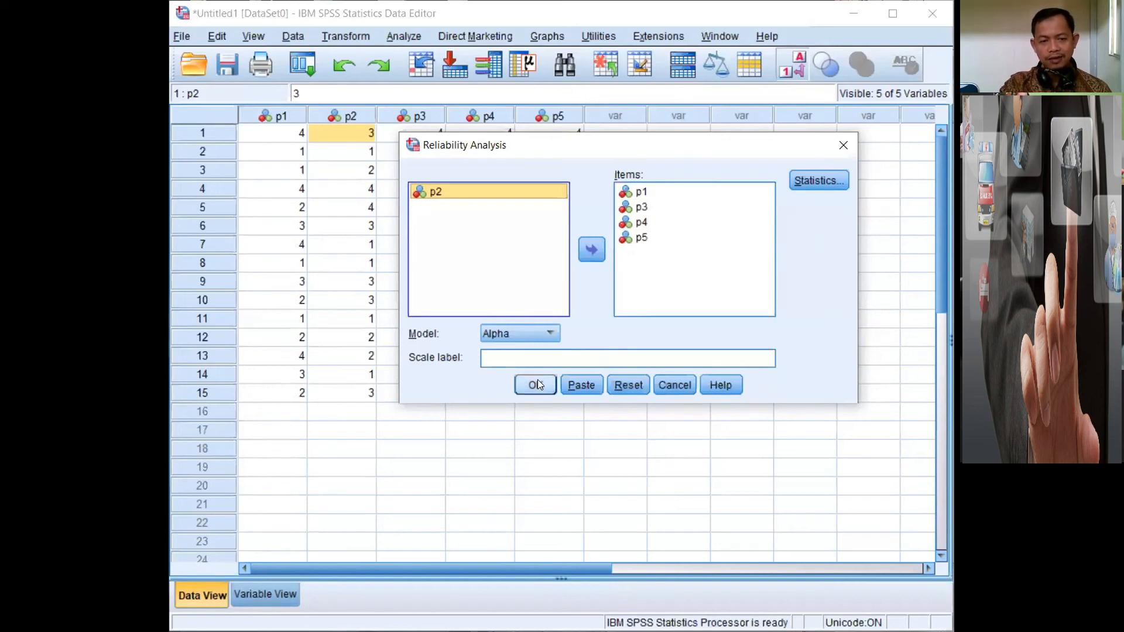
Keep the item, scale and scale if item deleted descriptives and run the Alpha reliability analysis on p1, p3, p4 and p5.
{"action": "left_click", "coordinate": [793, 180]}
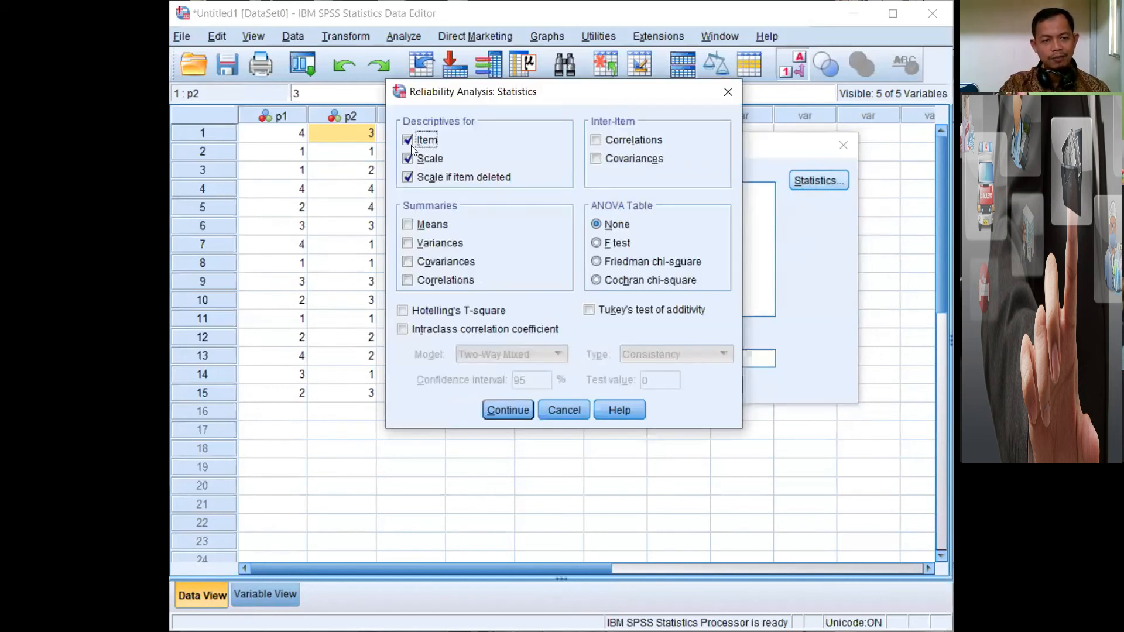
{"action": "left_click", "coordinate": [504, 412]}
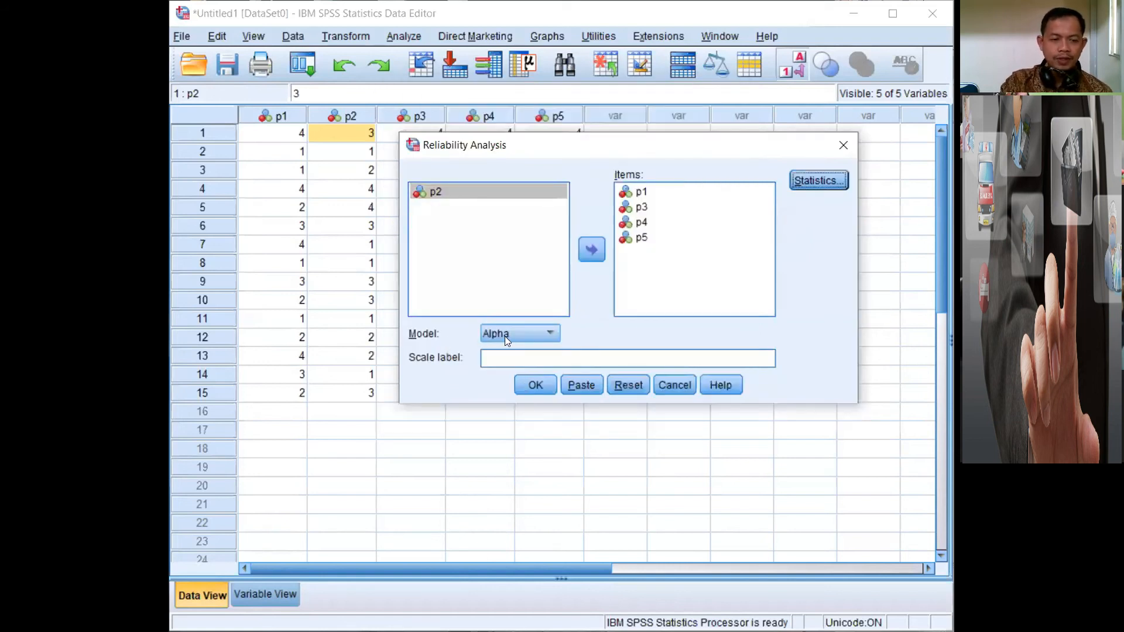
{"action": "left_click", "coordinate": [528, 385]}
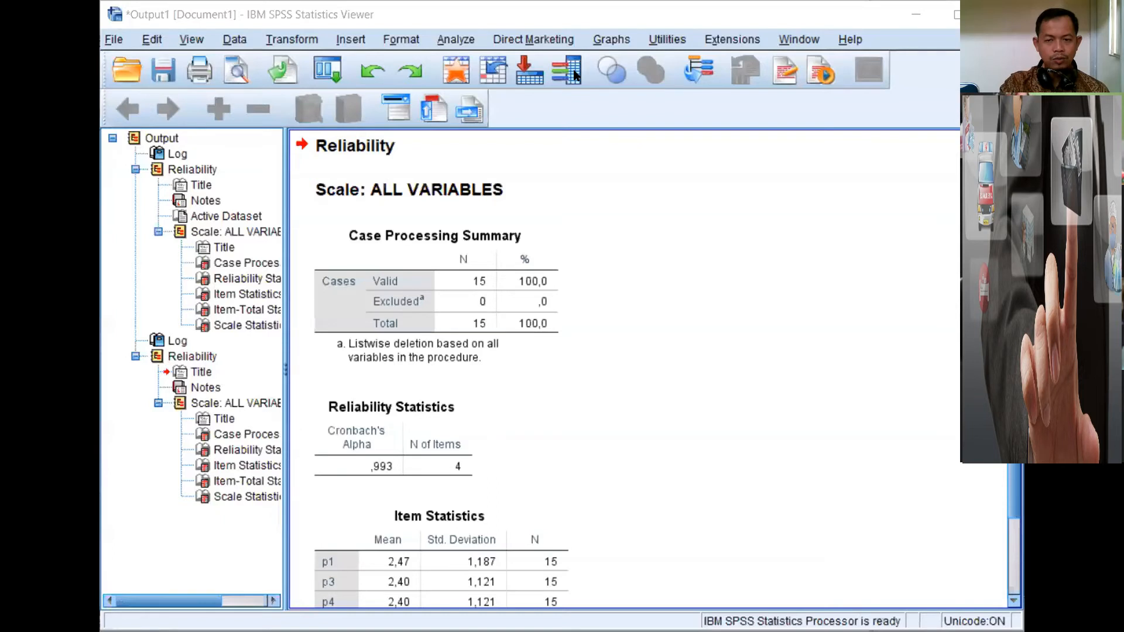
Examine the new output's corrected item-total correlations and the Cronbach's Alpha in the Reliability Statistics table for the four remaining items.
{"action": "scroll", "coordinate": [666, 379], "scroll_direction": "down", "scroll_amount": 6}
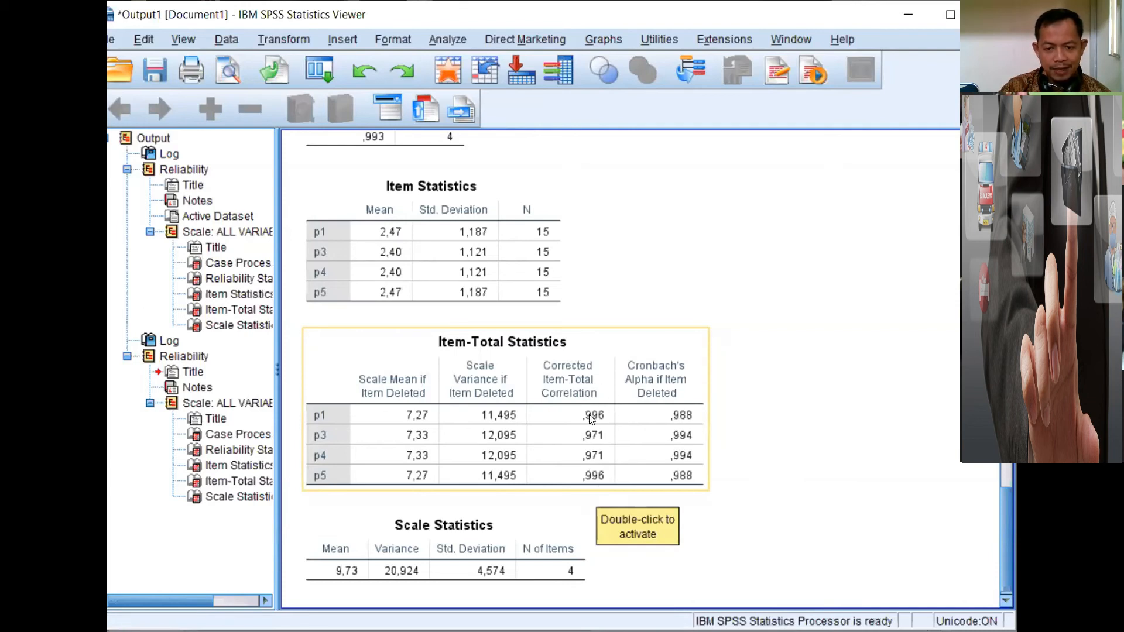
{"action": "left_click", "coordinate": [728, 420]}
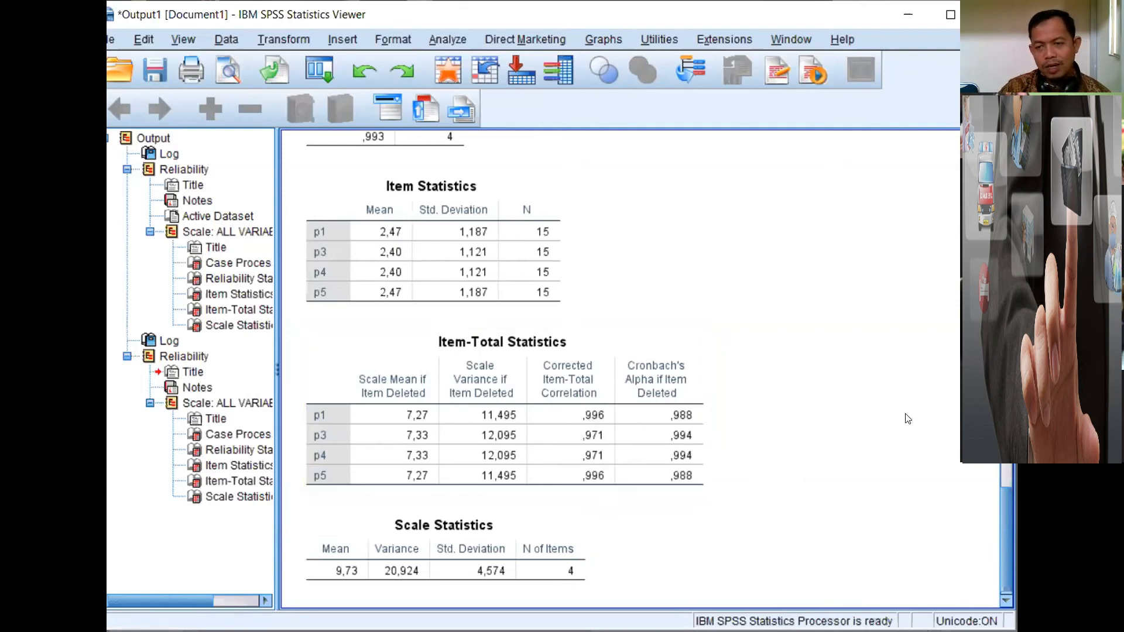
{"action": "left_click", "coordinate": [619, 391]}
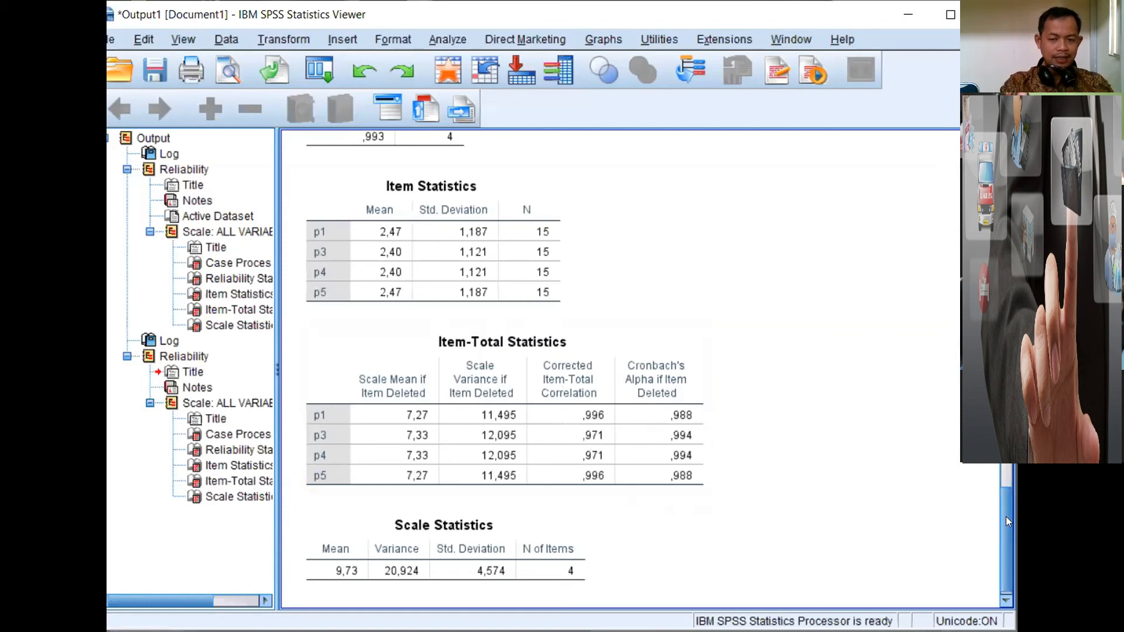
{"action": "left_click_drag", "start_coordinate": [1004, 520], "coordinate": [1010, 503]}
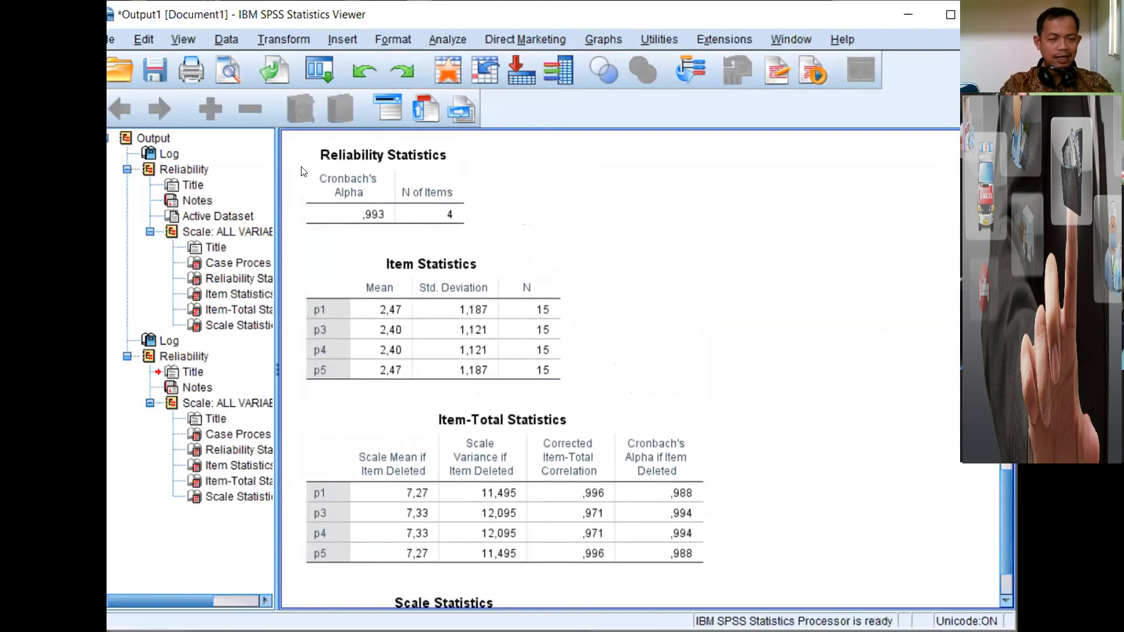
{"action": "left_click", "coordinate": [406, 162]}
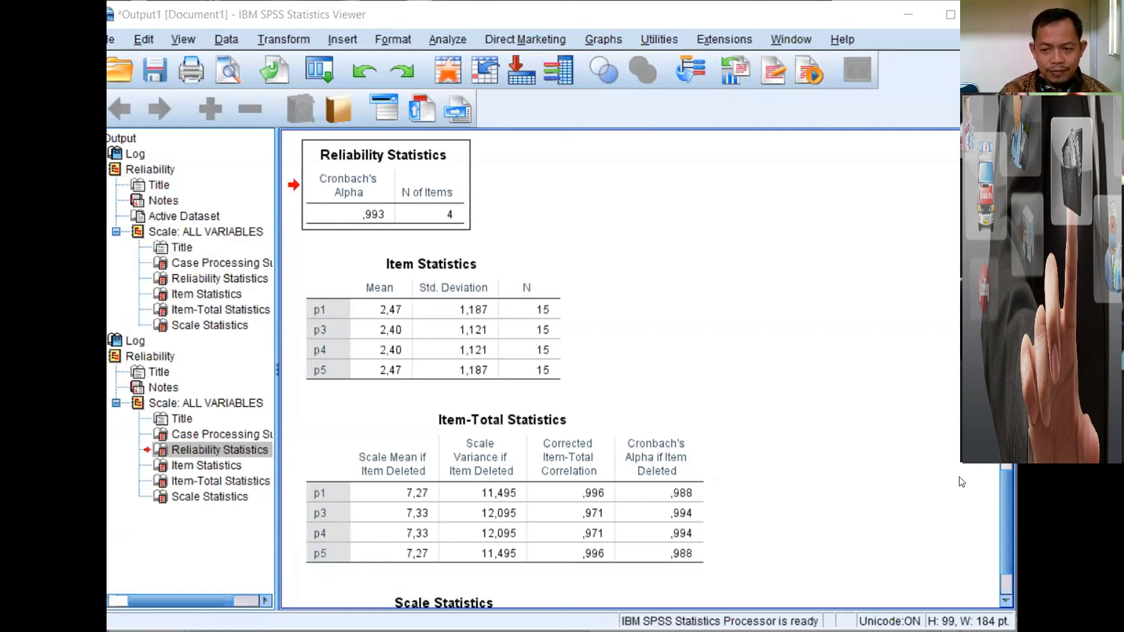
{"action": "left_click", "coordinate": [389, 209]}
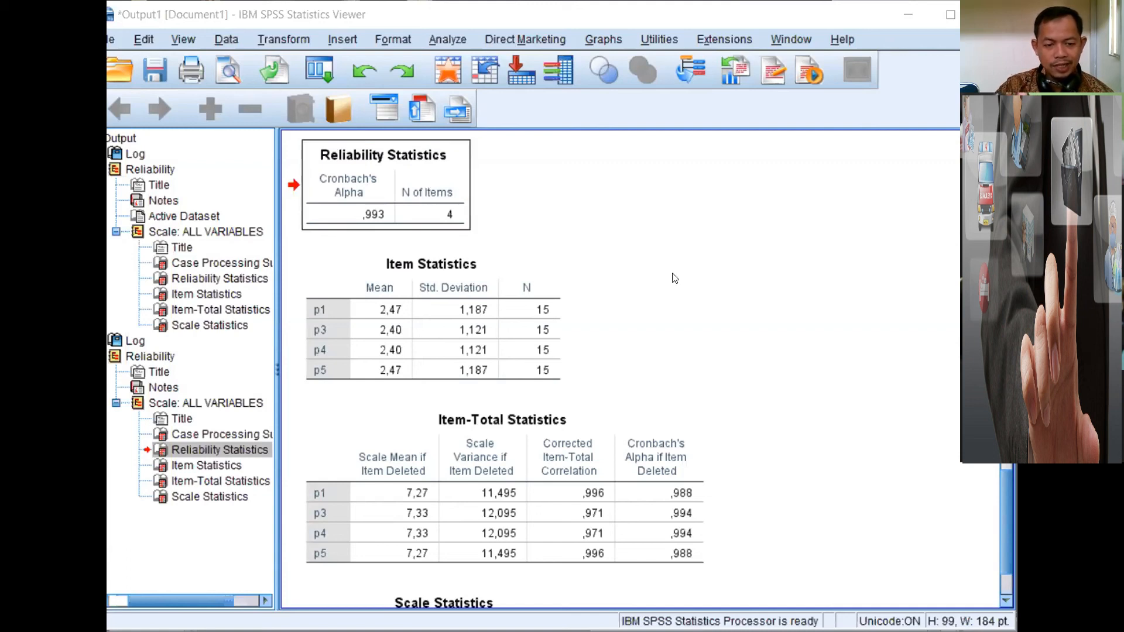
{"action": "scroll", "coordinate": [691, 386], "scroll_direction": "down", "scroll_amount": 3}
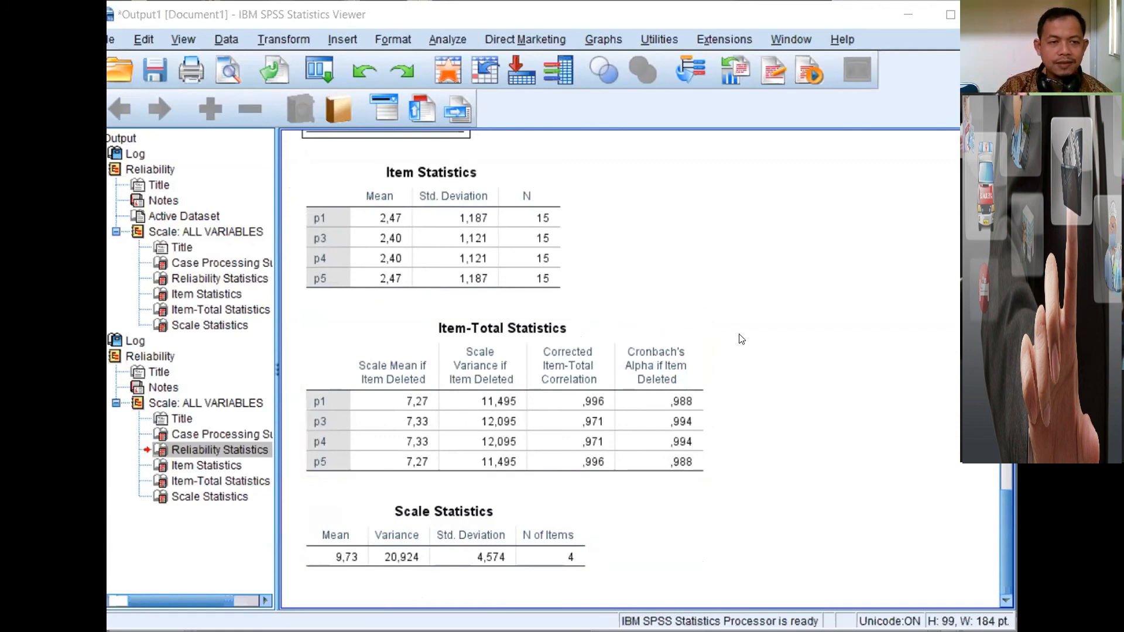
{"action": "scroll", "coordinate": [741, 339], "scroll_direction": "up", "scroll_amount": 3}
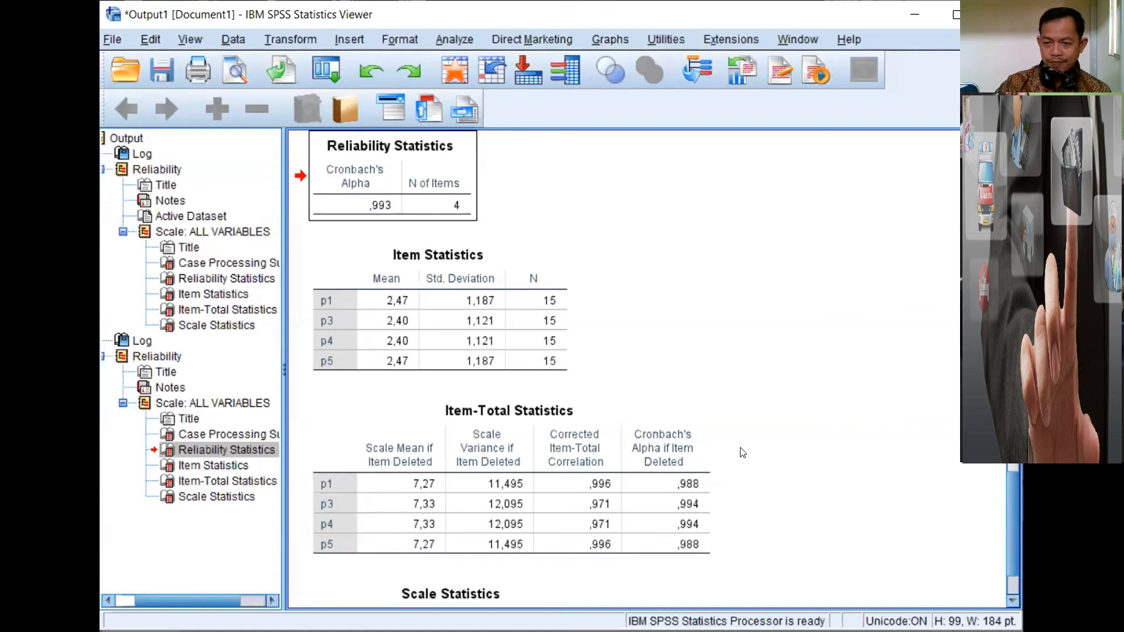
{"action": "left_click", "coordinate": [1000, 15]}
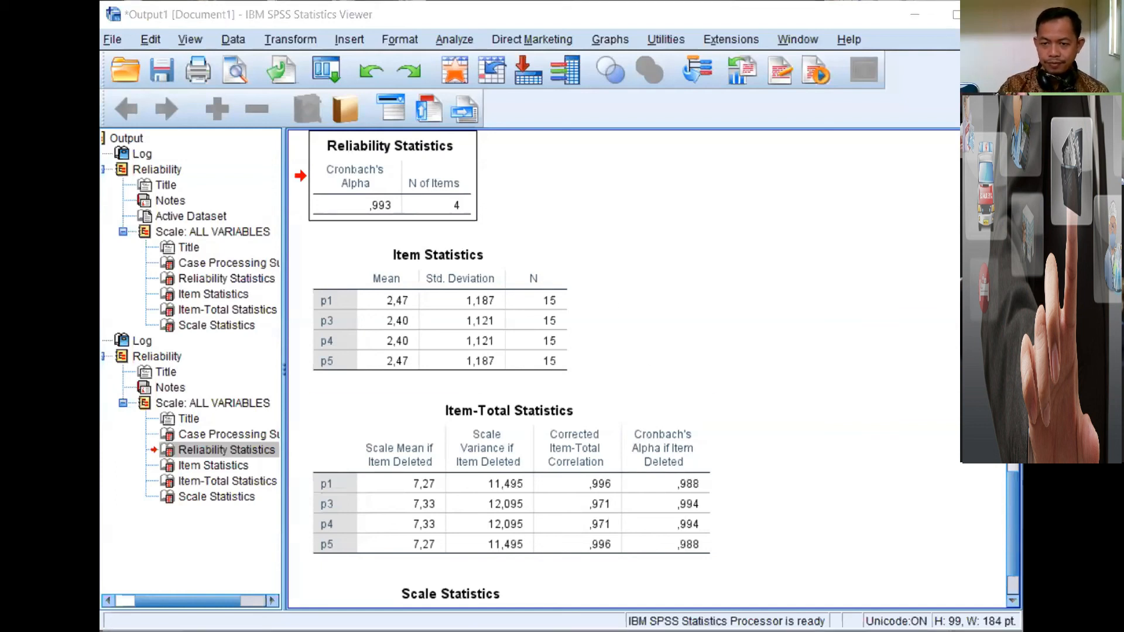